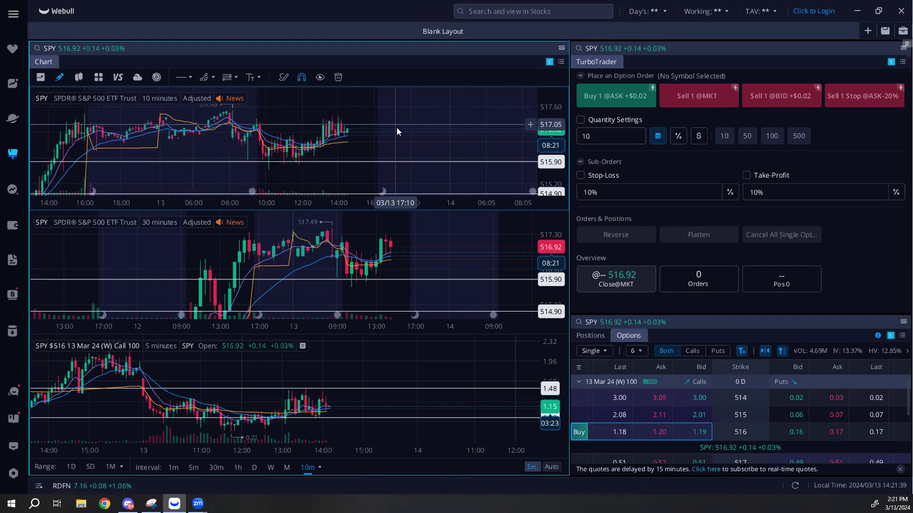
# - Select the SPY $516 call option chart and enlarge its recent candles to examine the price action
pyautogui.click(398, 361)
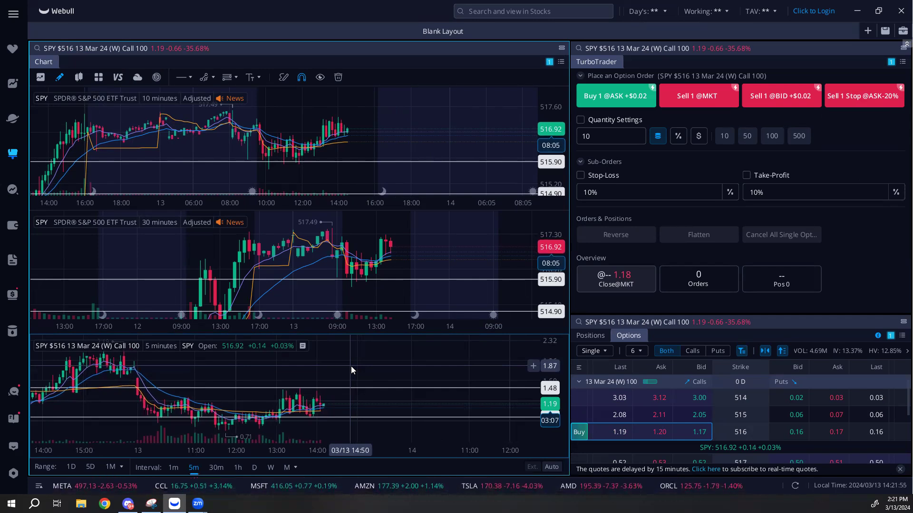
pyautogui.moveTo(351, 366)
pyautogui.mouseDown()
pyautogui.moveTo(332, 365)
pyautogui.moveTo(347, 365)
pyautogui.mouseUp()
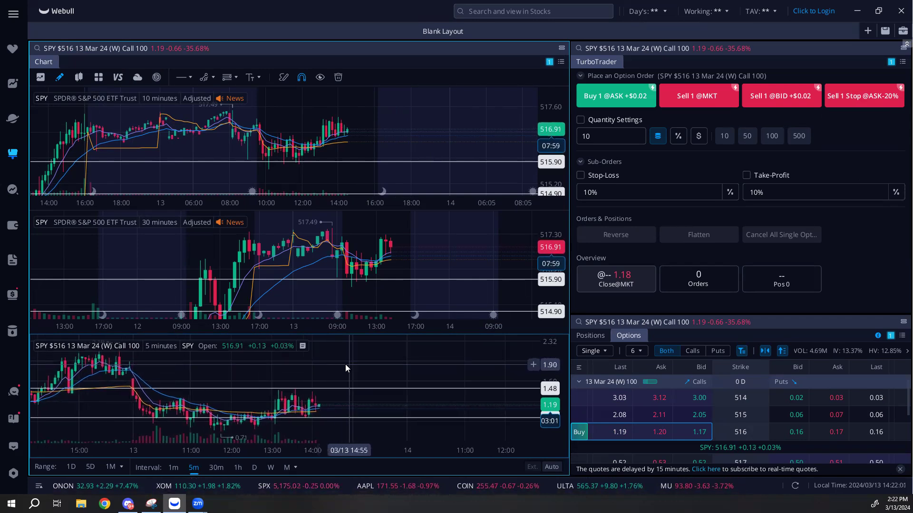
pyautogui.moveTo(552, 393); pyautogui.dragTo(515, 383)
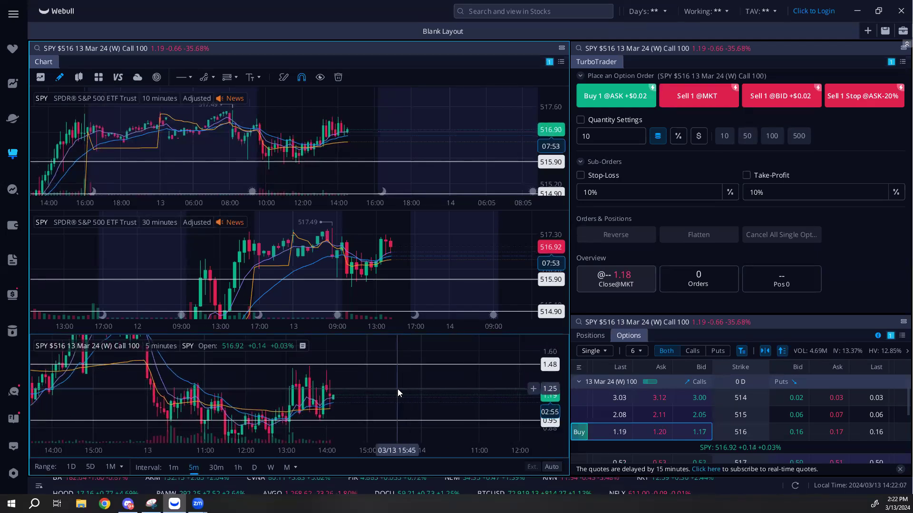
pyautogui.moveTo(379, 392); pyautogui.dragTo(388, 393)
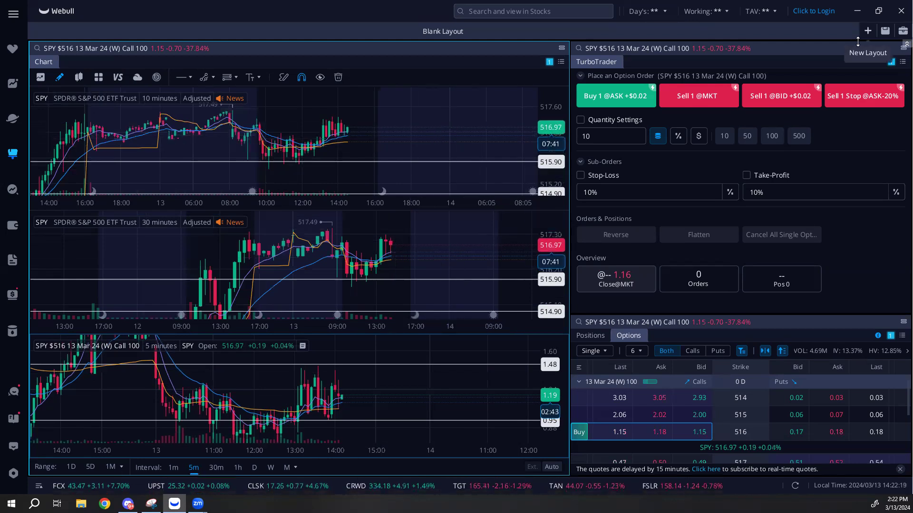
# - Create a new blank layout and add a Chart widget to it
pyautogui.click(857, 42)
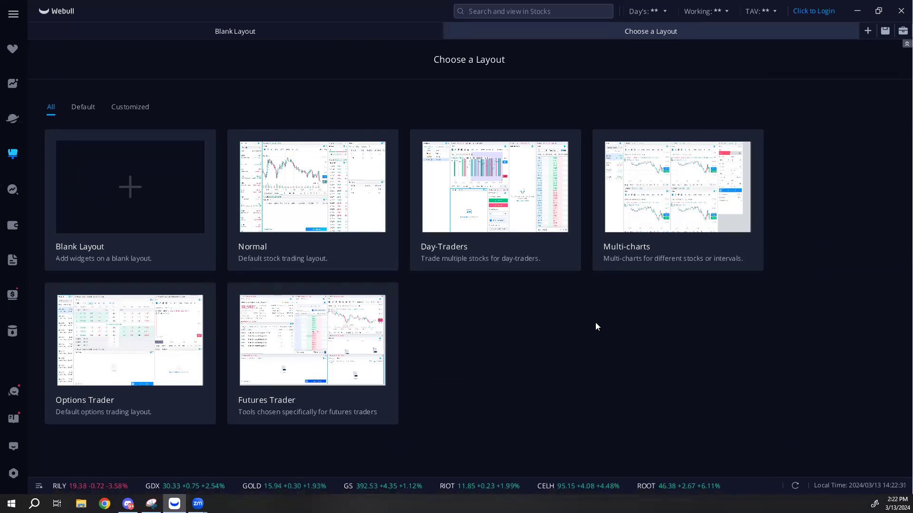
pyautogui.click(128, 200)
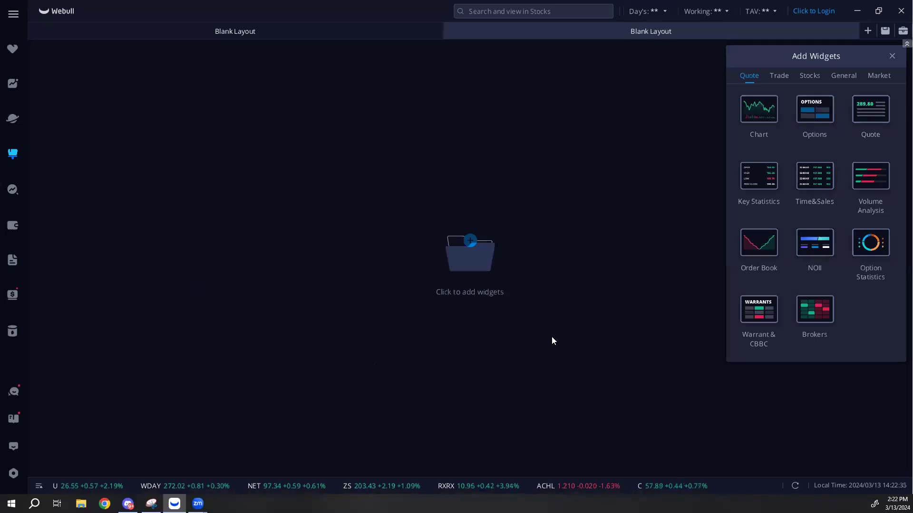
pyautogui.click(756, 120)
# - Add the TurboTrader, Positions and Options widgets to the new layout and finish adding widgets
pyautogui.click(779, 76)
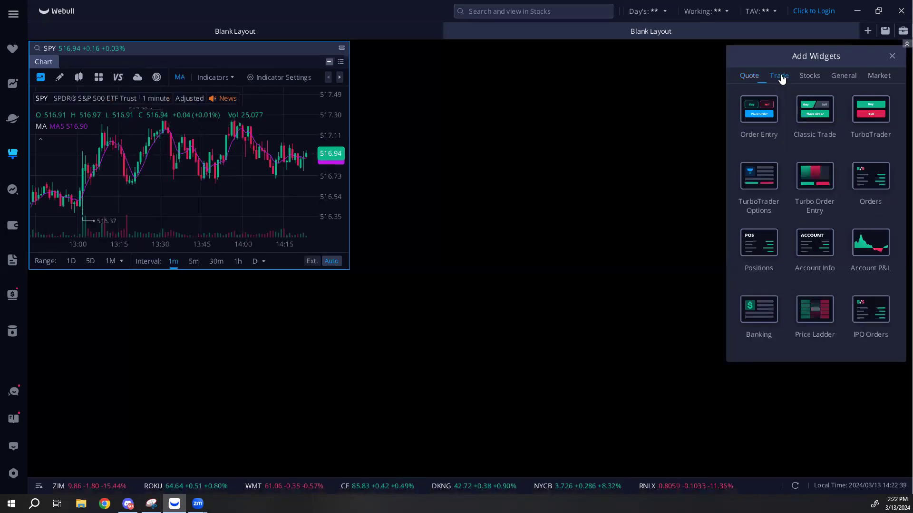
pyautogui.click(863, 117)
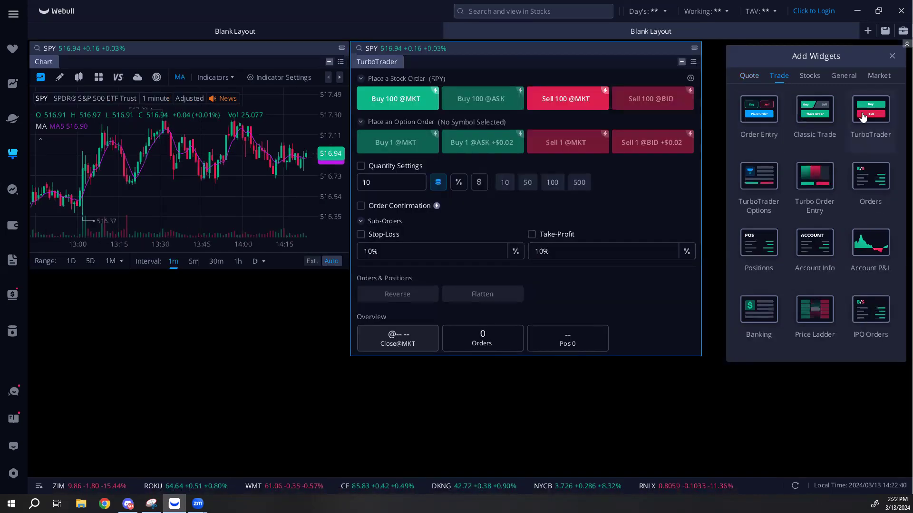
pyautogui.click(762, 248)
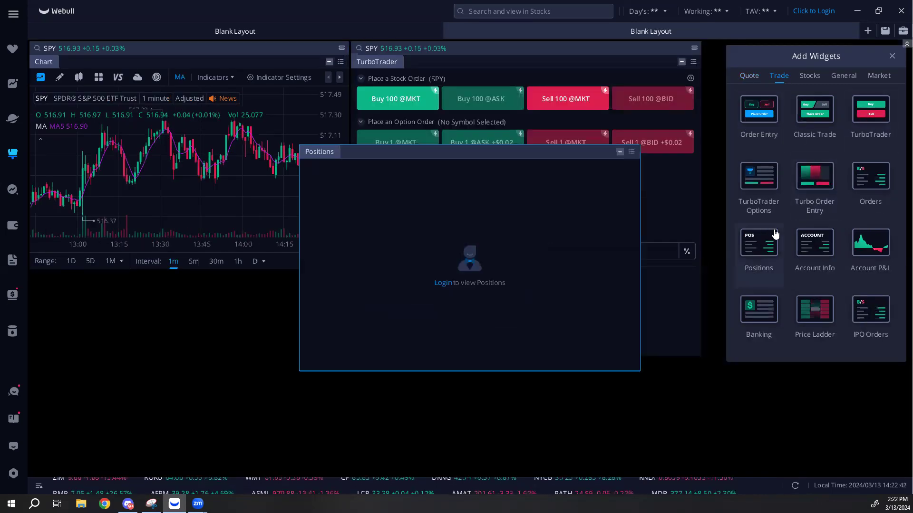
pyautogui.click(749, 76)
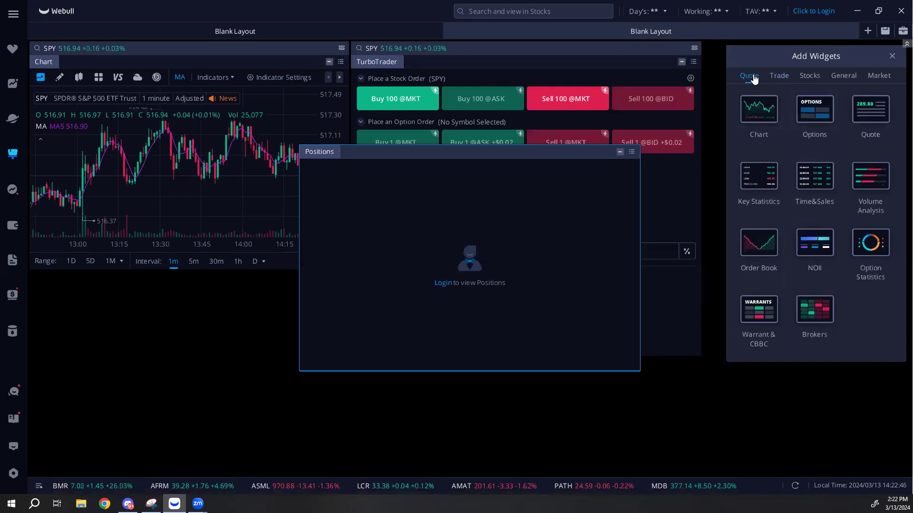
pyautogui.click(816, 124)
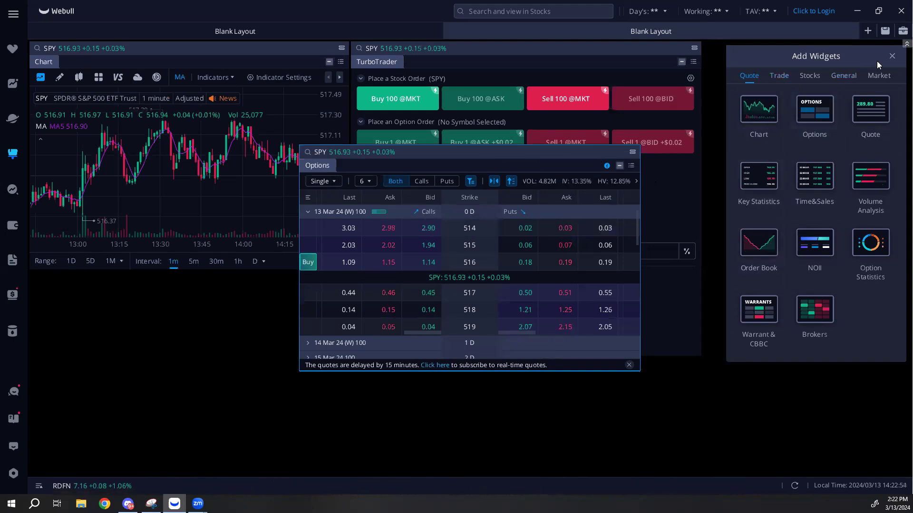
pyautogui.click(891, 56)
# - Separate the overlapping Options and Positions widgets and assign both to group 1 inside the layout
pyautogui.moveTo(462, 152); pyautogui.dragTo(731, 317)
pyautogui.moveTo(363, 154); pyautogui.dragTo(221, 193)
pyautogui.moveTo(714, 326); pyautogui.dragTo(642, 232)
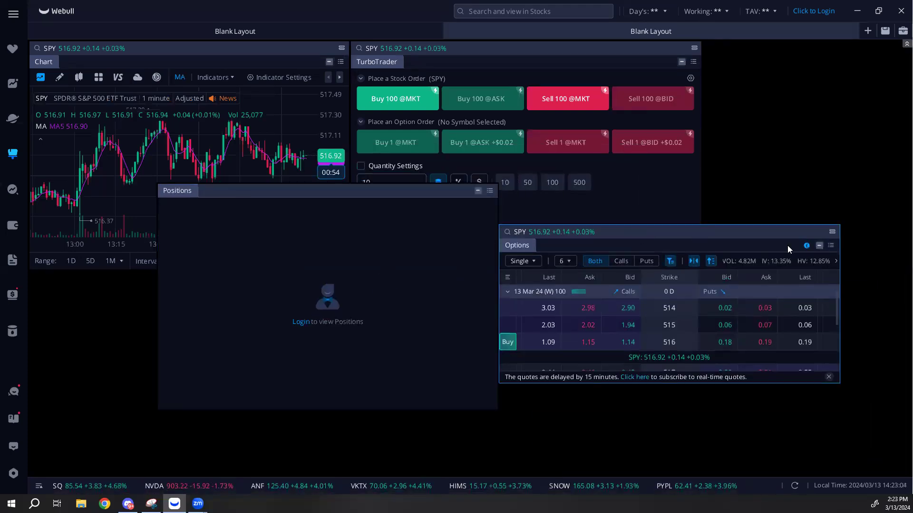
pyautogui.click(820, 246)
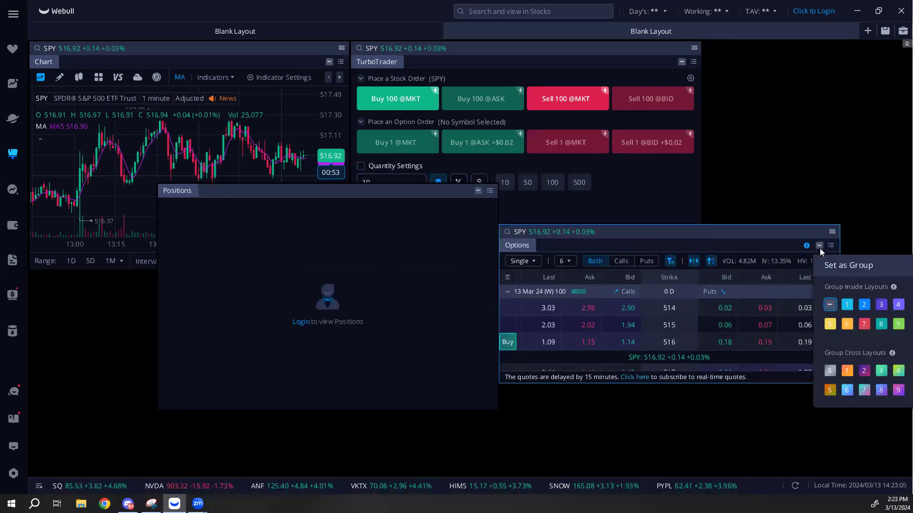
pyautogui.click(846, 307)
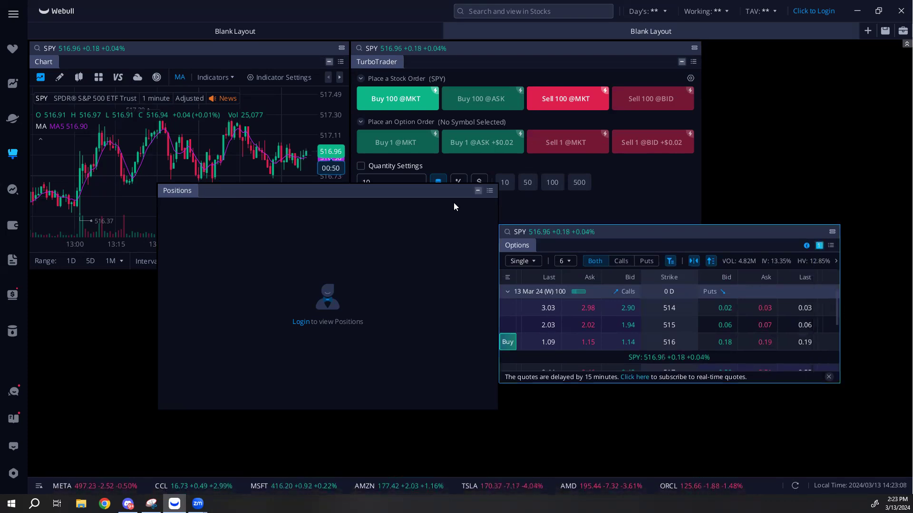
pyautogui.click(474, 192)
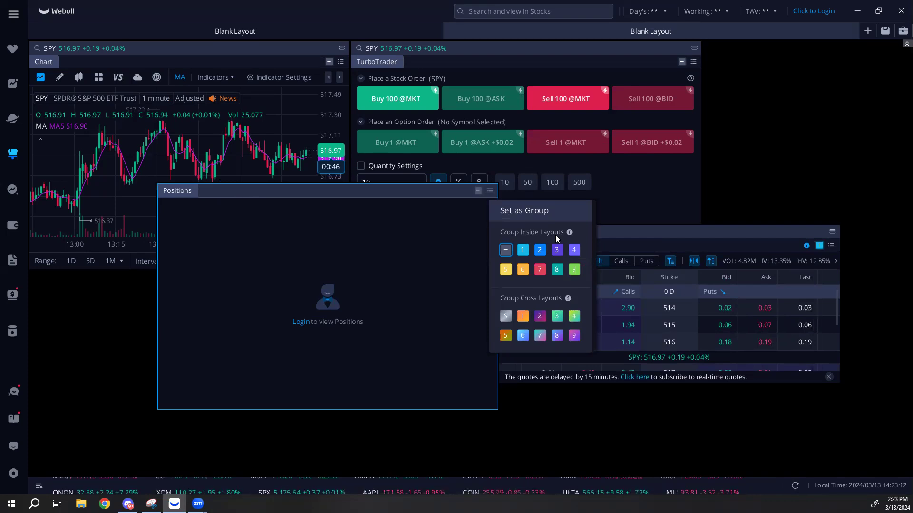
pyautogui.click(523, 250)
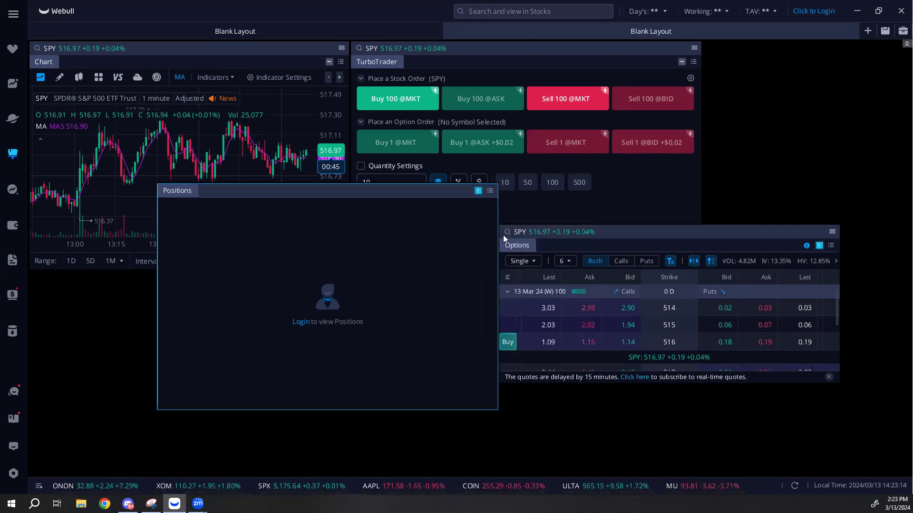
pyautogui.click(475, 190)
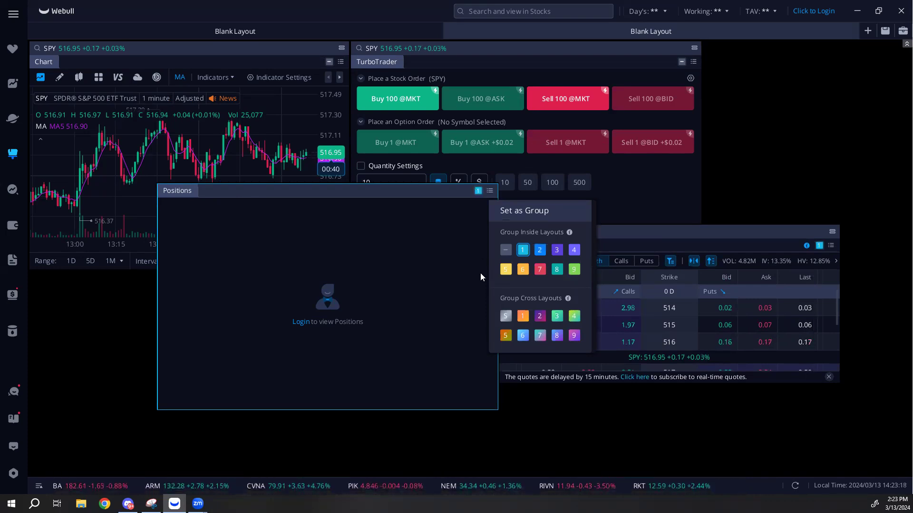
pyautogui.click(524, 250)
# - Place the Options widget in the layout's lower-right corner and merge the Positions widget into it as a tab
pyautogui.moveTo(661, 234); pyautogui.dragTo(718, 320)
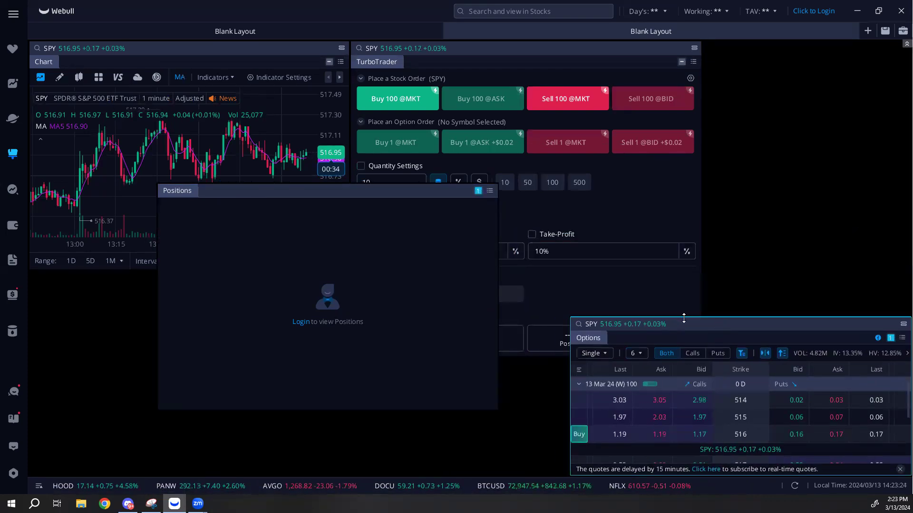
pyautogui.moveTo(251, 189); pyautogui.dragTo(698, 326)
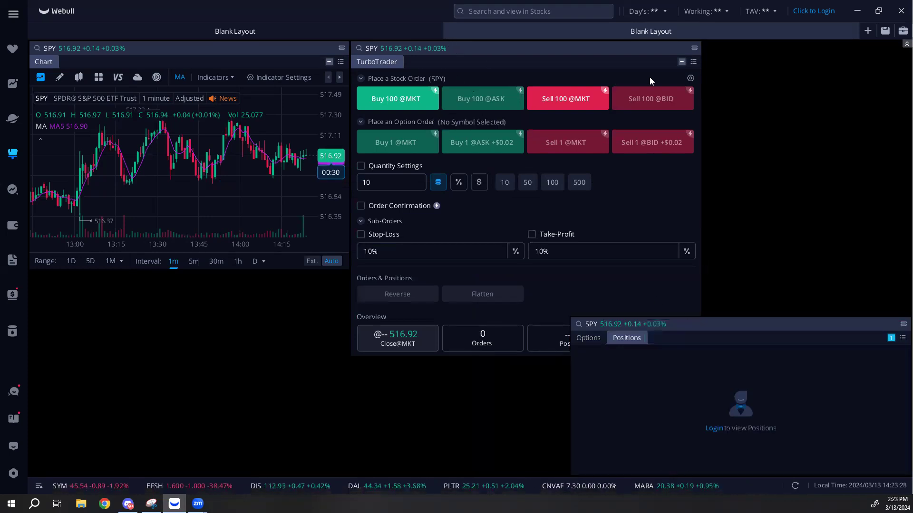
# - Assign the TurboTrader widget to group 1 and move it toward the upper right of the layout
pyautogui.click(681, 61)
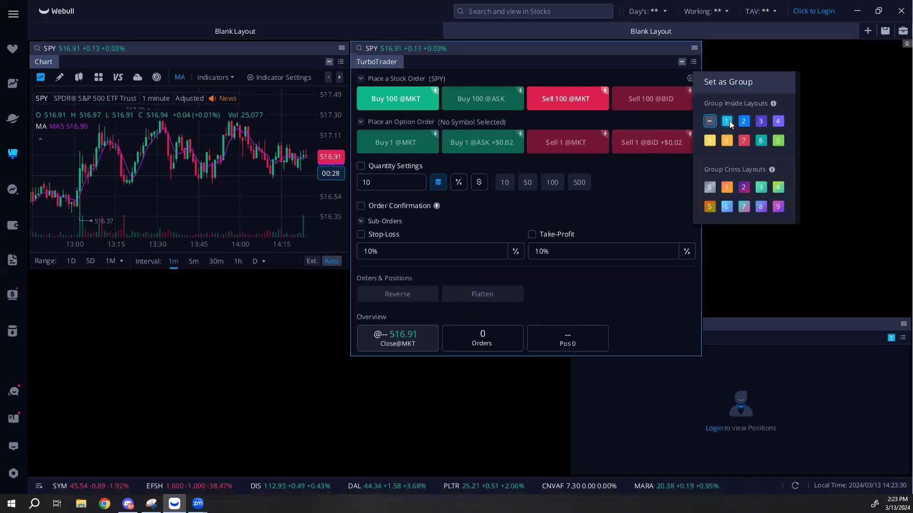
pyautogui.click(730, 121)
pyautogui.moveTo(551, 52); pyautogui.dragTo(727, 54)
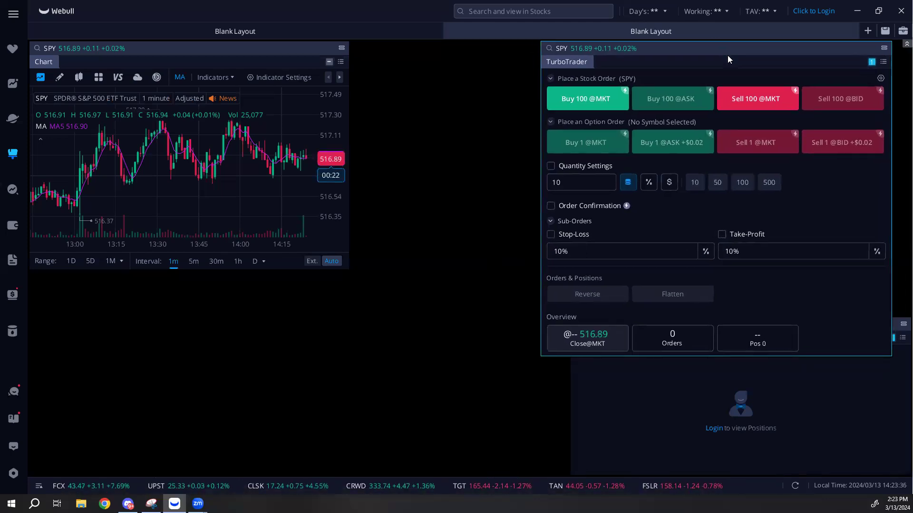
# - In the TurboTrader settings, disable the stock order buttons Buy Market, Buy Ask, Sell Market and Sell Bid
pyautogui.click(883, 63)
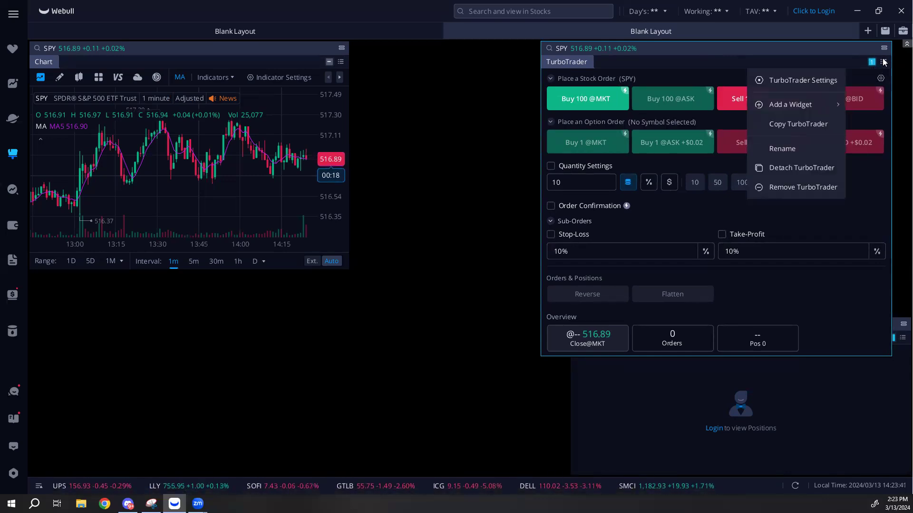
pyautogui.click(797, 83)
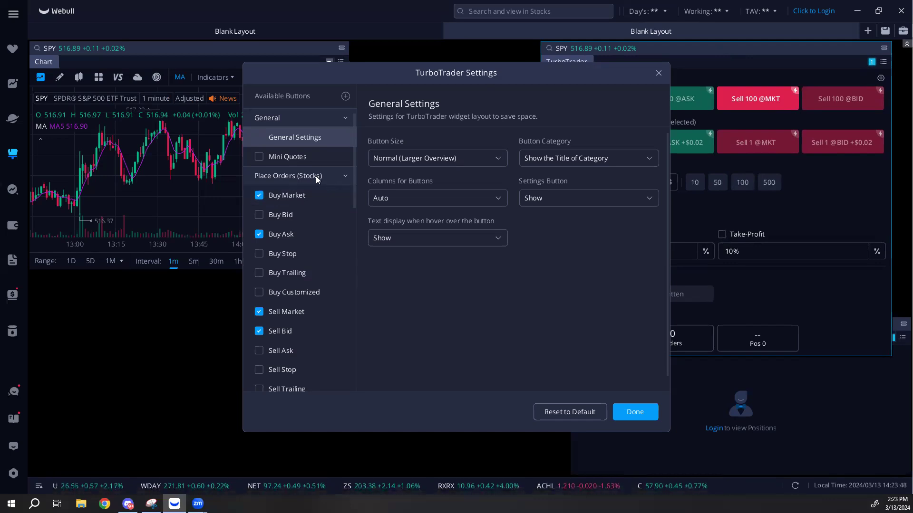
pyautogui.click(259, 197)
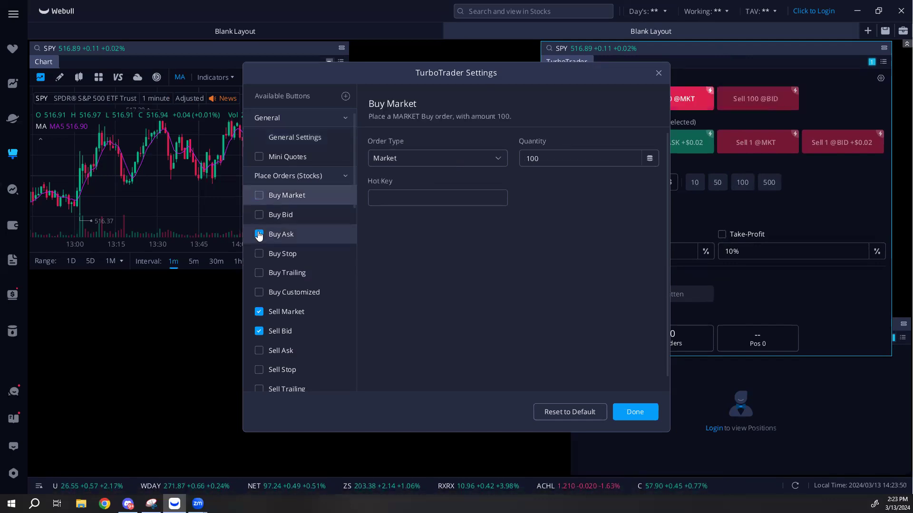
pyautogui.click(259, 311)
pyautogui.click(259, 331)
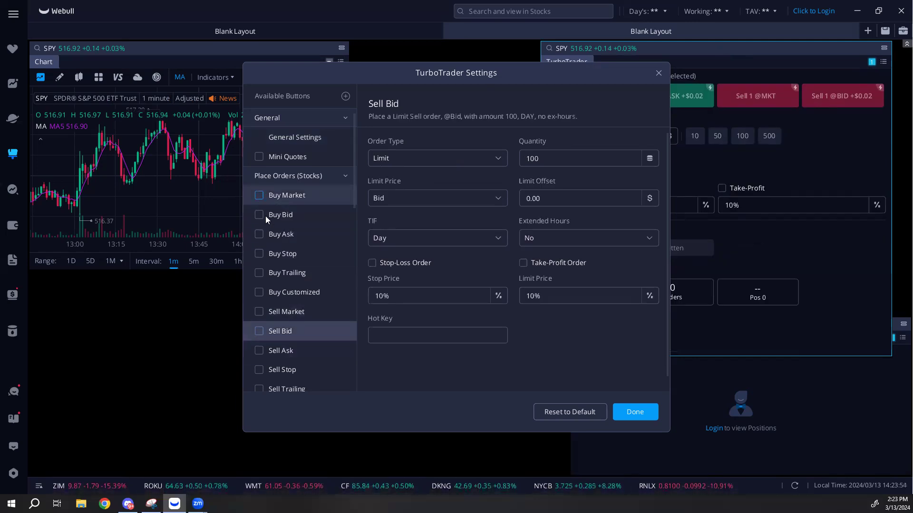
# - Disable the Buy Market button among the TurboTrader option order buttons
pyautogui.scroll(-3, 316, 317)
pyautogui.scroll(-3, 317, 317)
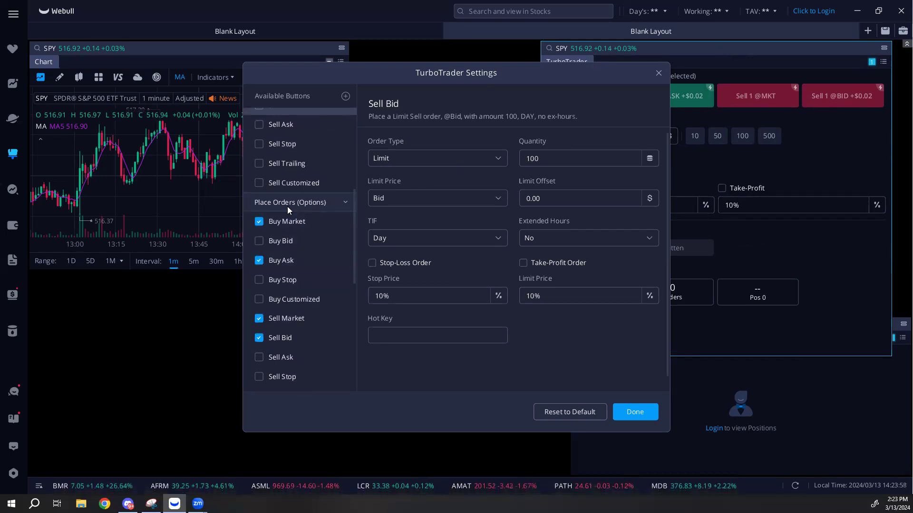
pyautogui.click(290, 260)
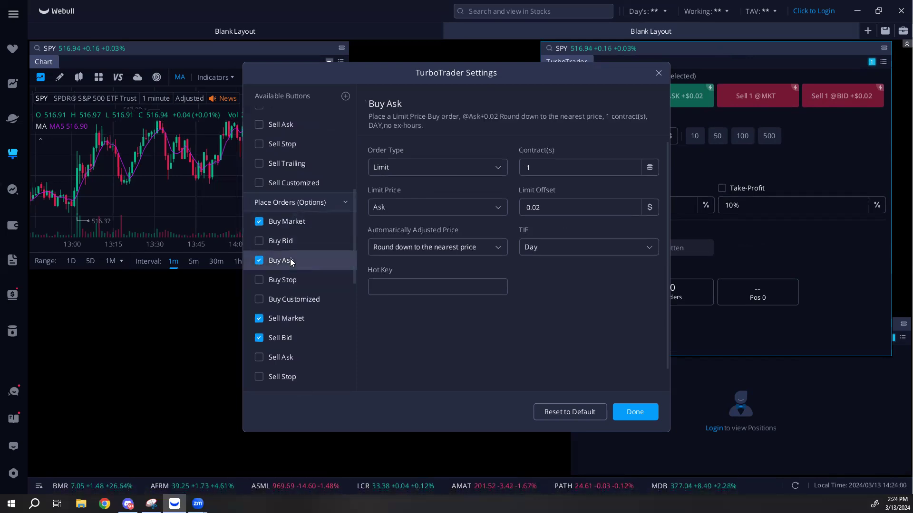
pyautogui.click(287, 222)
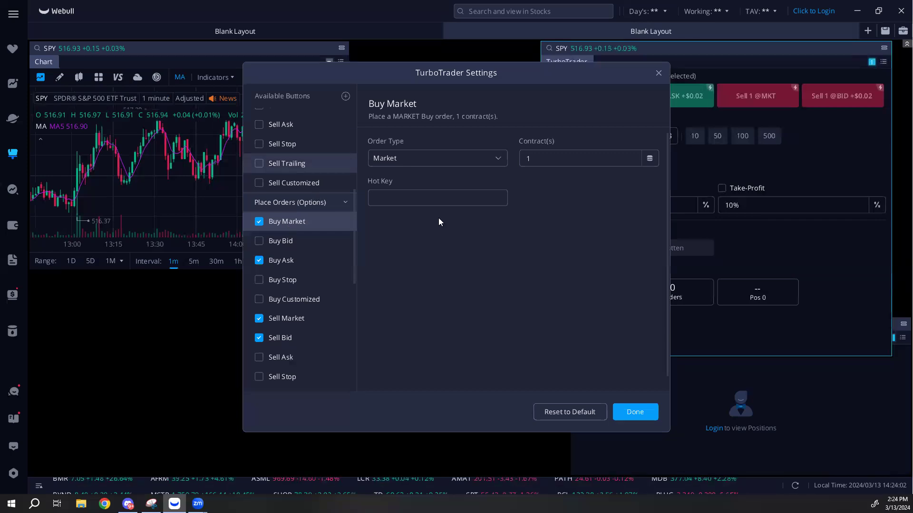
pyautogui.click(261, 223)
# - Review the order settings of the Buy Ask, Sell Market and Sell Bid option buttons
pyautogui.click(287, 261)
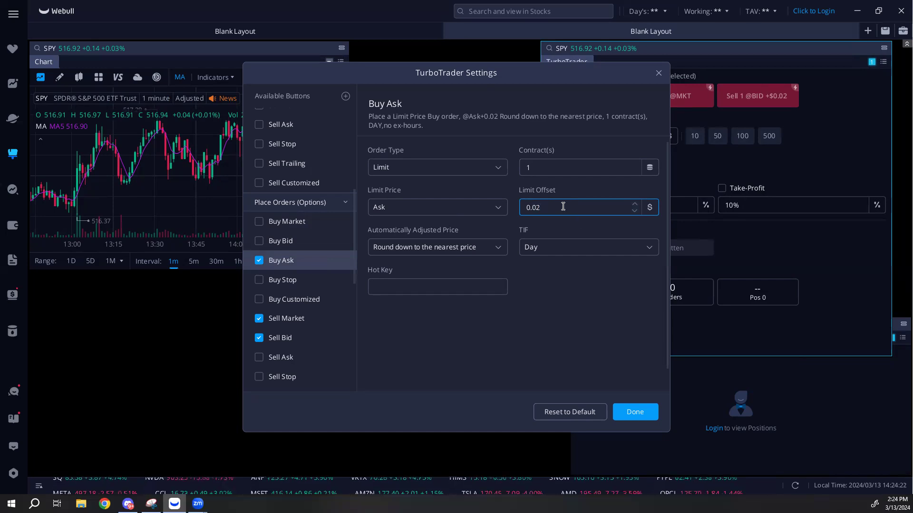
pyautogui.click(307, 315)
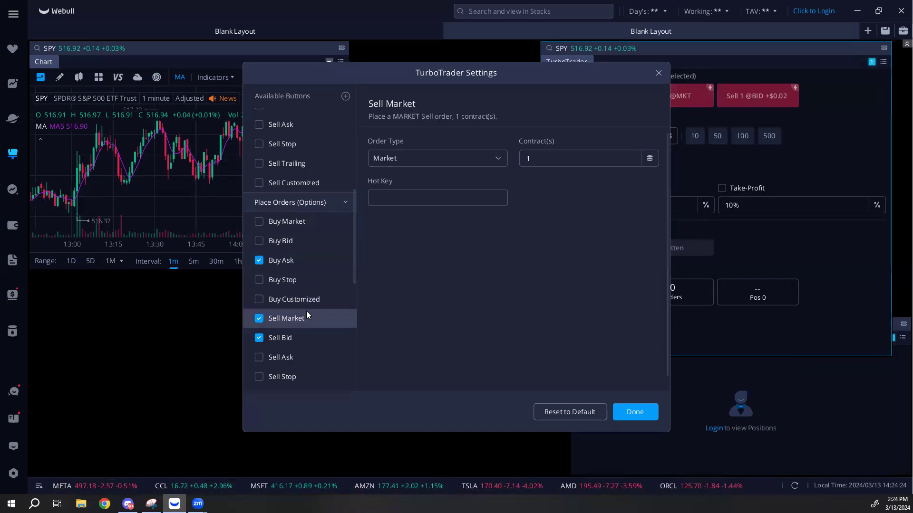
pyautogui.click(317, 336)
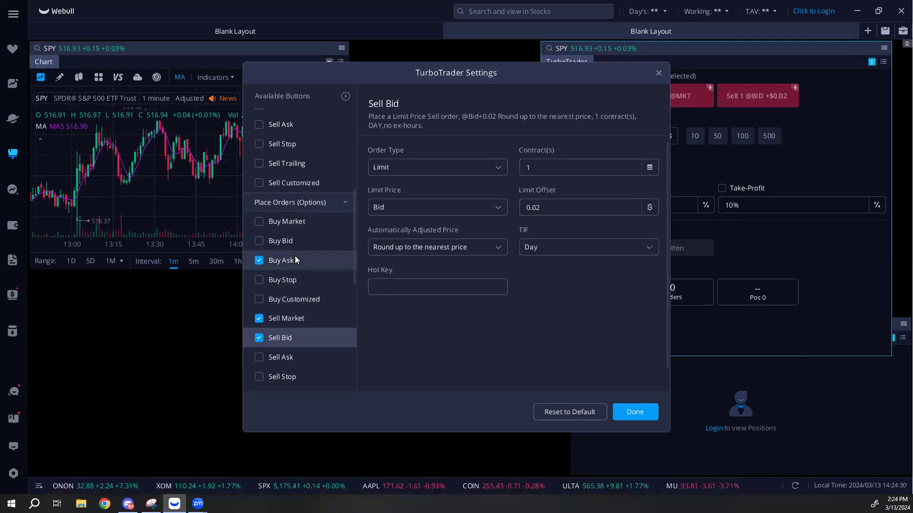
# - Enable the Buy Customized option order button and remove Order Confirmation from the TurboTrader order settings
pyautogui.click(289, 299)
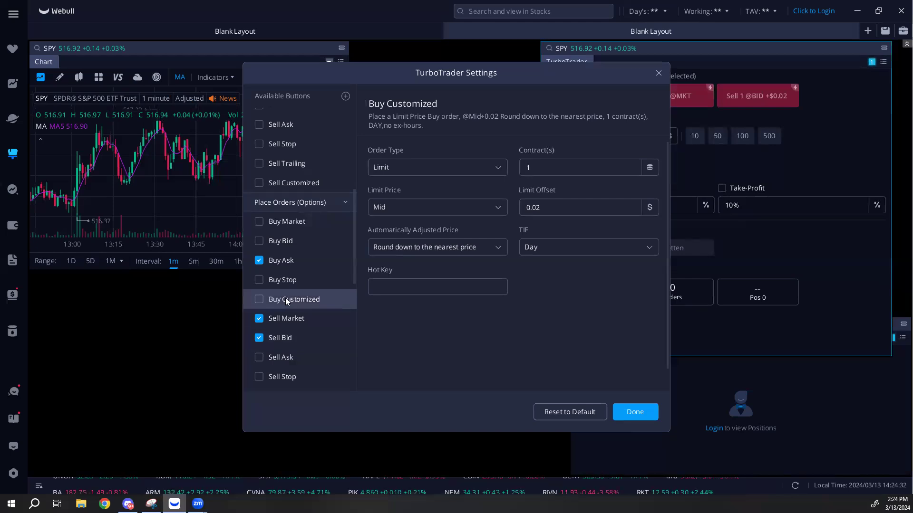
pyautogui.click(259, 300)
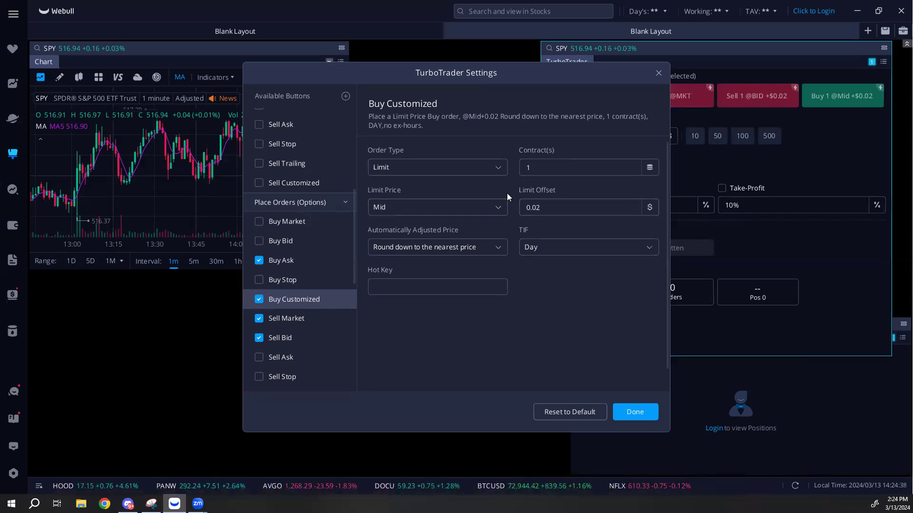
pyautogui.scroll(-2, 305, 243)
pyautogui.scroll(-1, 304, 243)
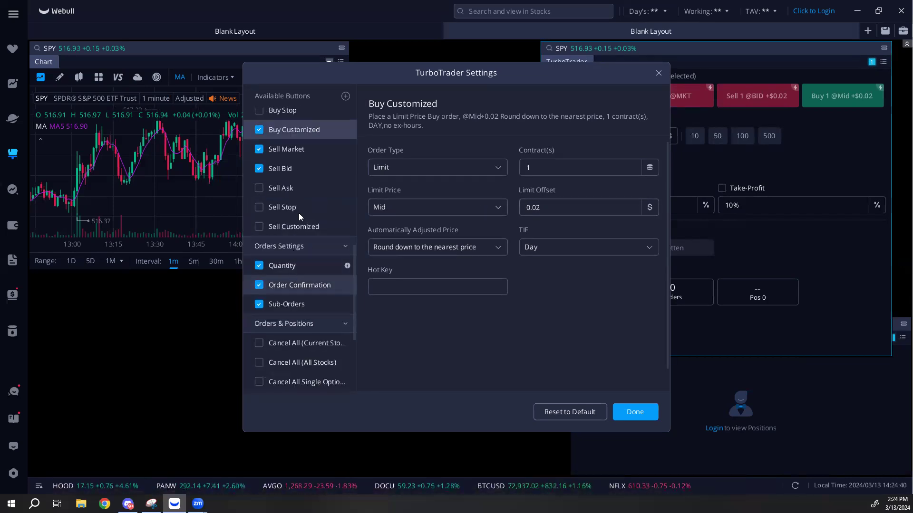
pyautogui.click(260, 286)
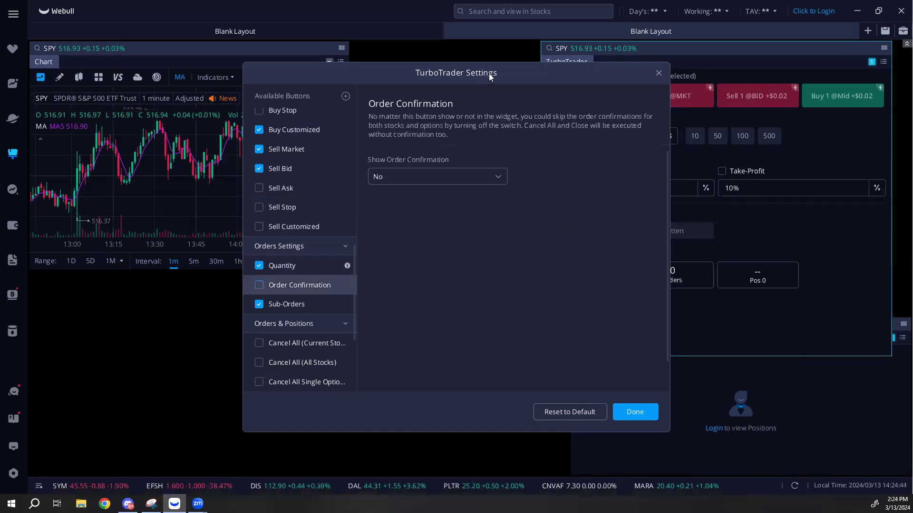
# - Move the TurboTrader Settings window clear of the TurboTrader widget and set the Sell Stop option button's stop price to 15%
pyautogui.moveTo(489, 74); pyautogui.dragTo(340, 88)
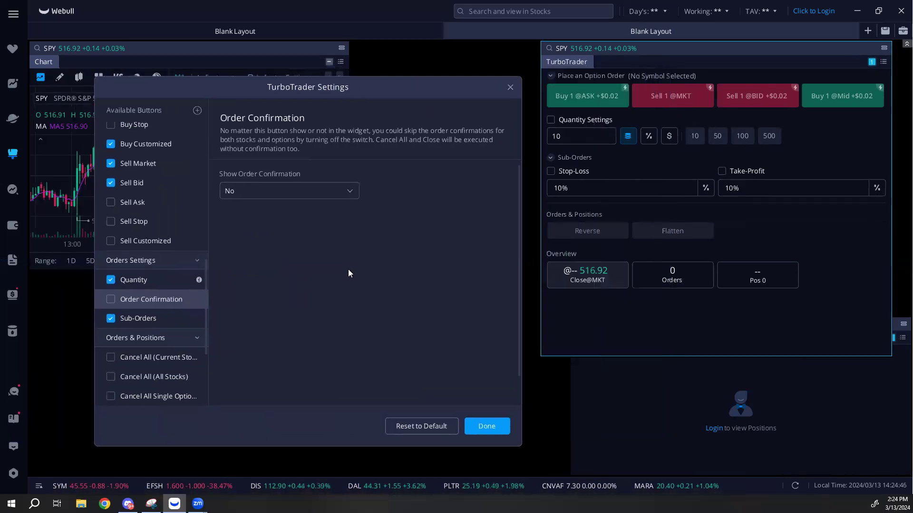
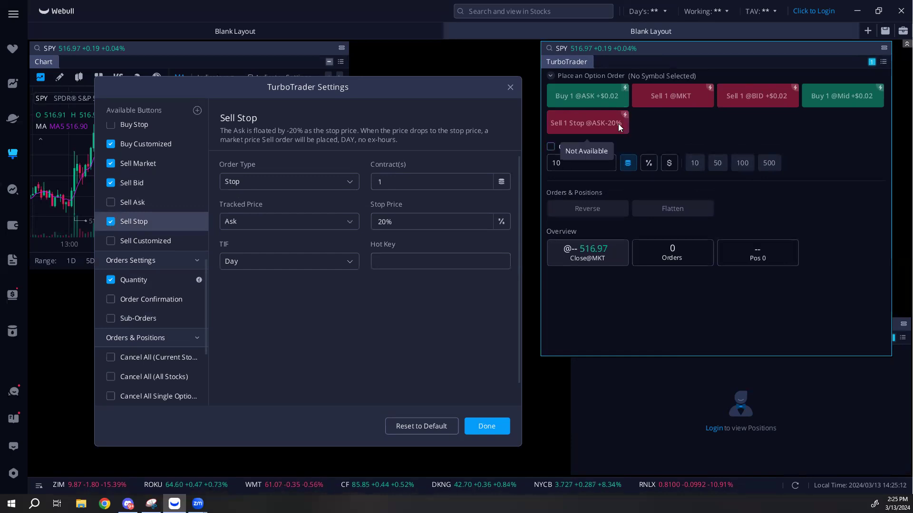
pyautogui.click(411, 227)
pyautogui.press('BackSpace')
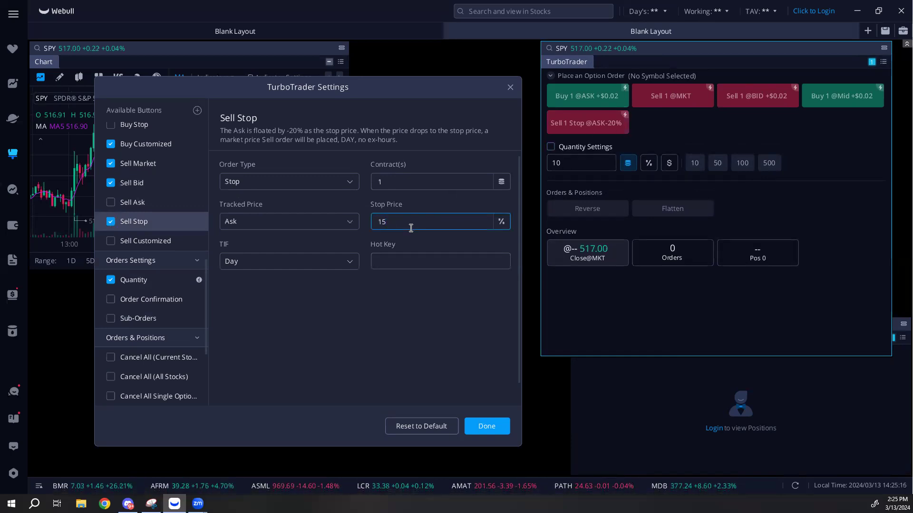
pyautogui.write('15')
pyautogui.click(389, 323)
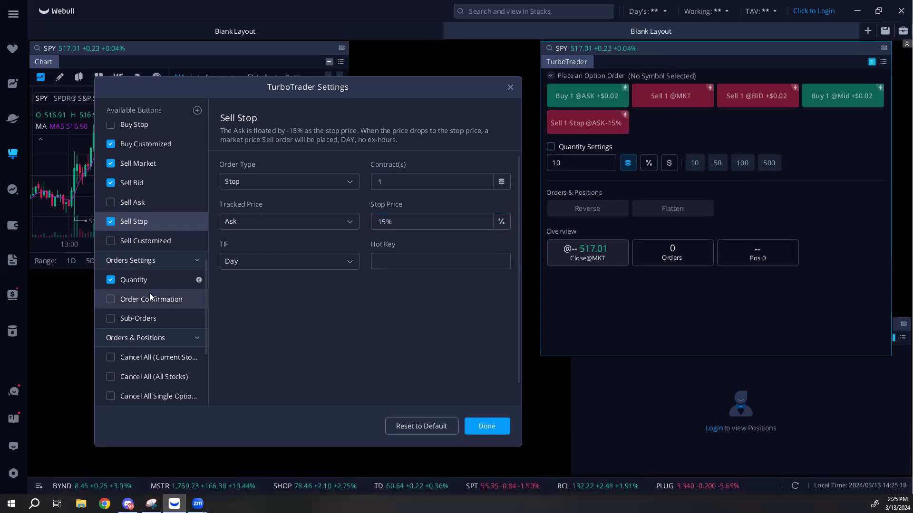
# - Enable the Cancel All Single Options button and disable Reverse and Flatten among the Orders & Positions buttons
pyautogui.scroll(-3, 150, 293)
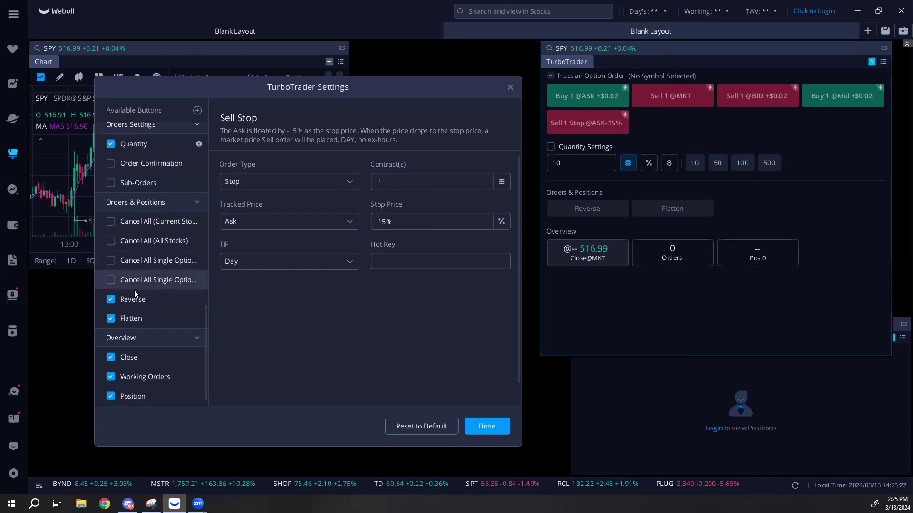
pyautogui.click(150, 260)
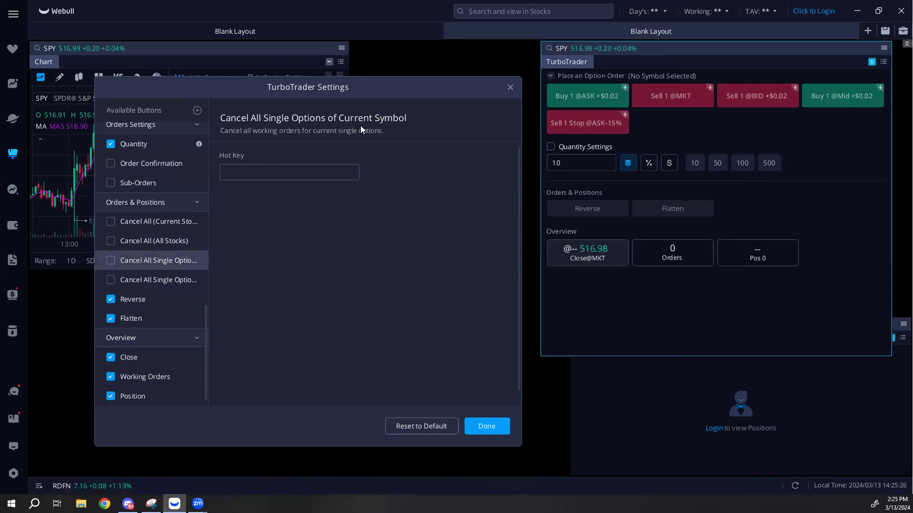
pyautogui.click(171, 272)
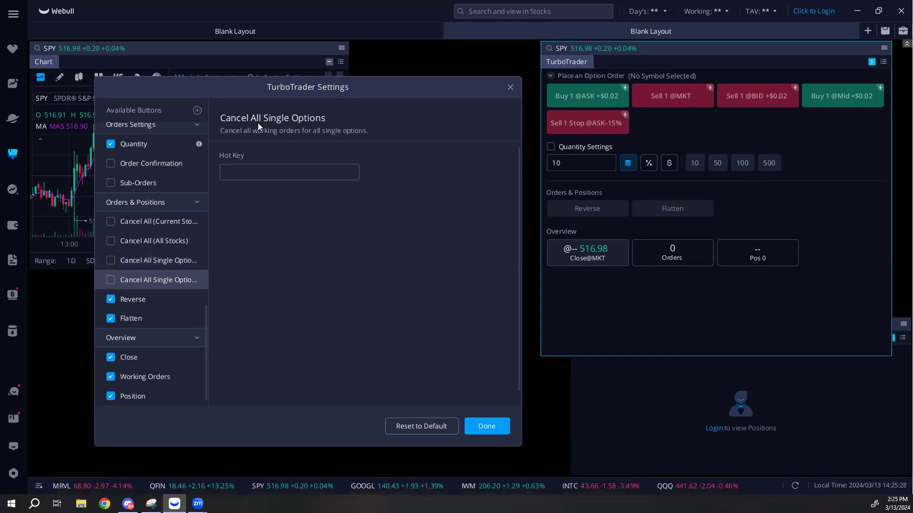
pyautogui.click(110, 280)
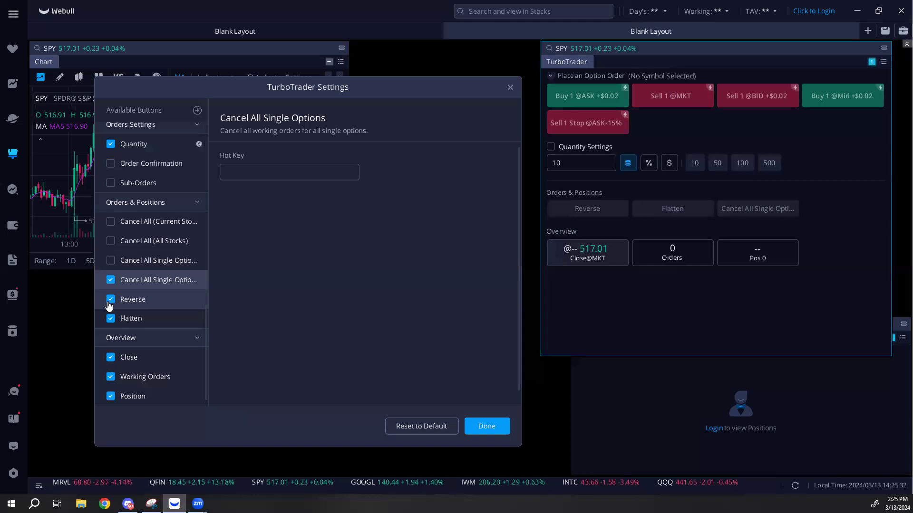
pyautogui.click(110, 300)
pyautogui.click(110, 321)
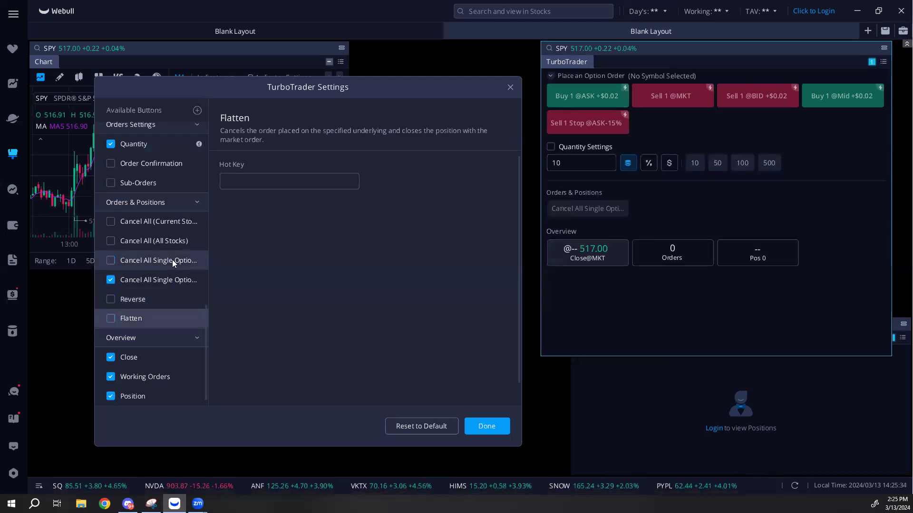
pyautogui.click(146, 279)
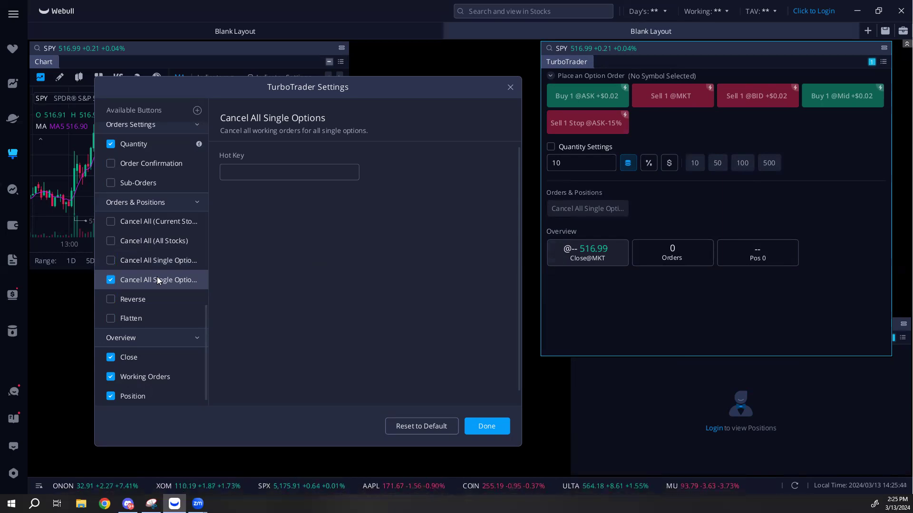
# - Review the settings of the Close, Working Orders and Position buttons in the Overview group
pyautogui.click(153, 356)
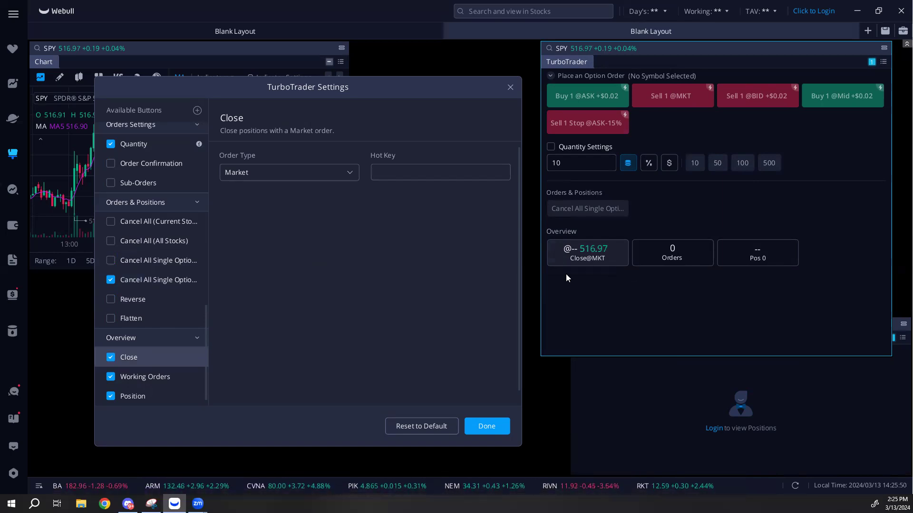
pyautogui.click(171, 376)
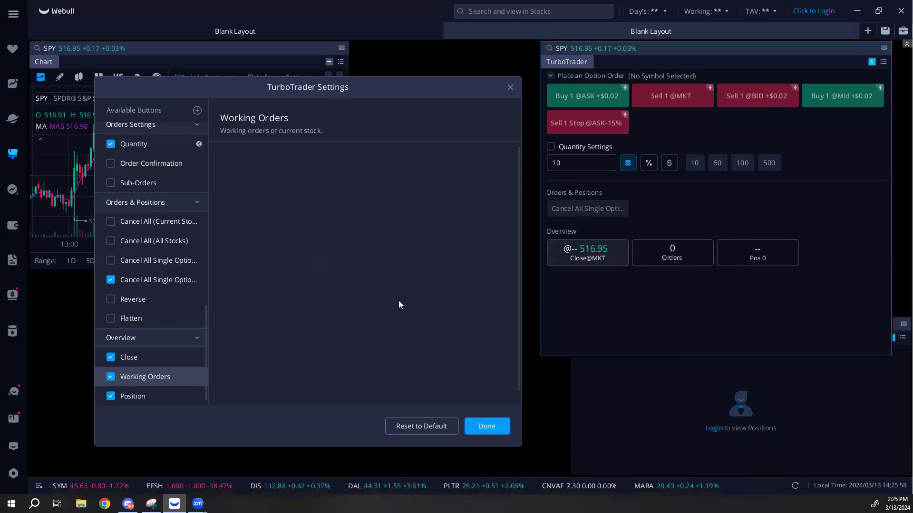
pyautogui.click(154, 392)
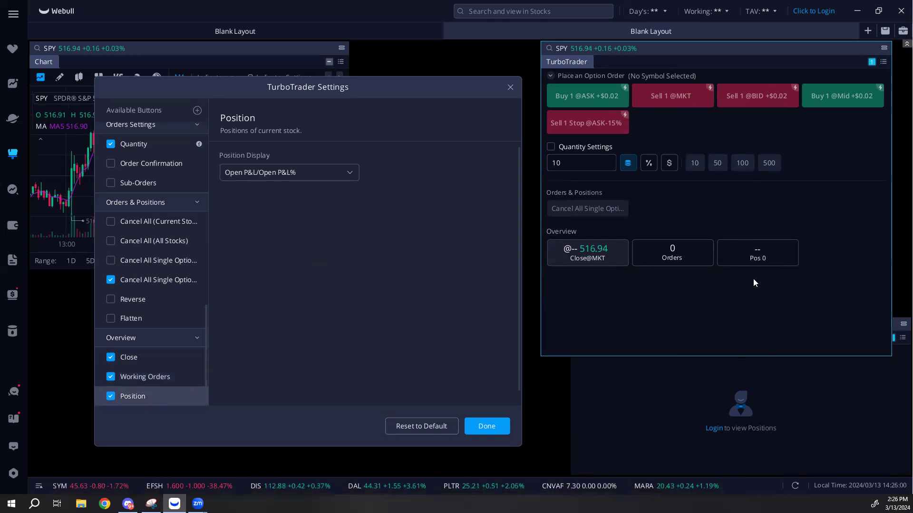
# - Set the Position button's display to Open P&L/Open P&L% and finish the TurboTrader settings
pyautogui.click(353, 175)
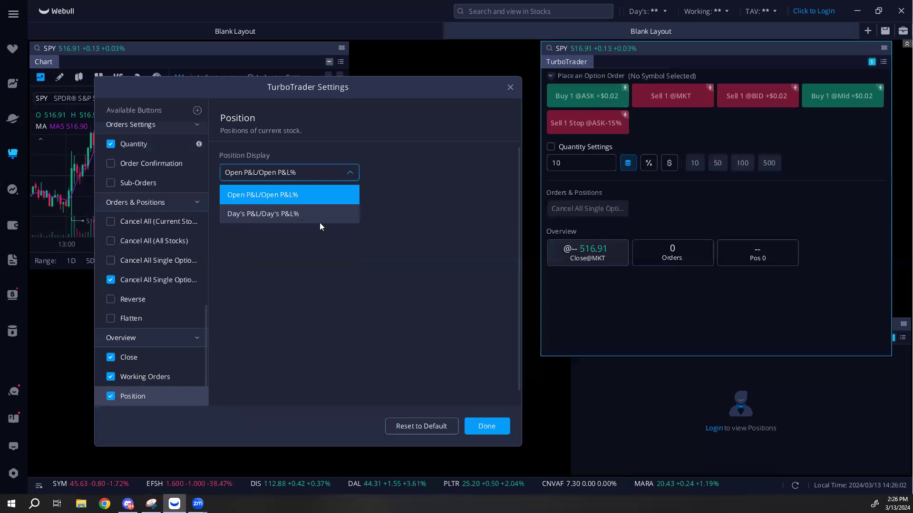
pyautogui.click(308, 215)
pyautogui.click(317, 176)
pyautogui.click(309, 197)
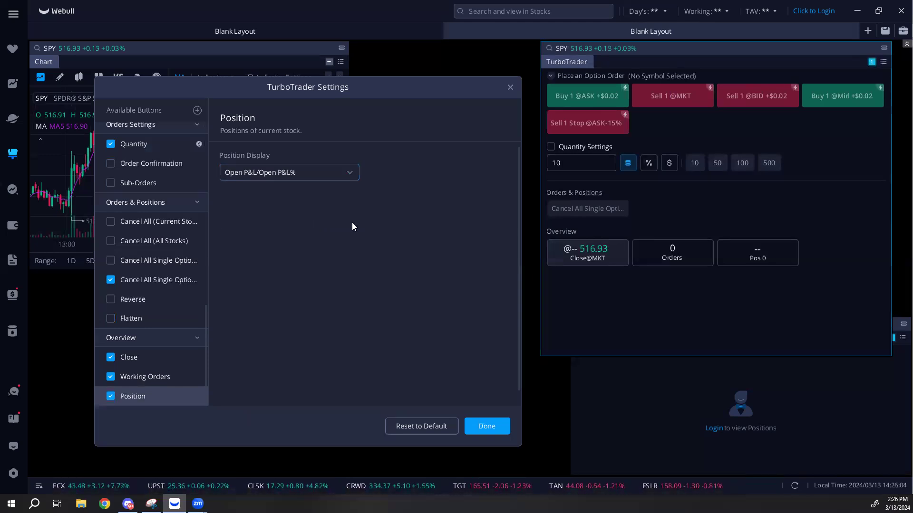
pyautogui.click(315, 176)
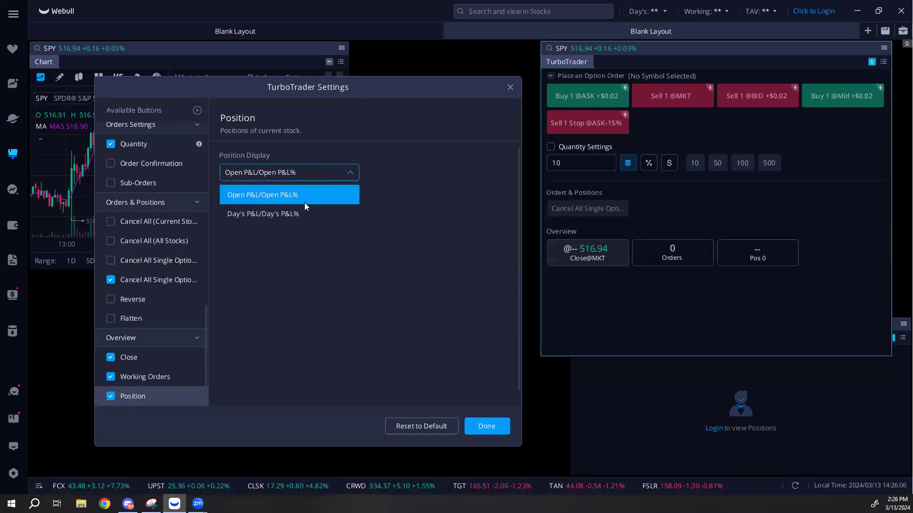
pyautogui.click(307, 193)
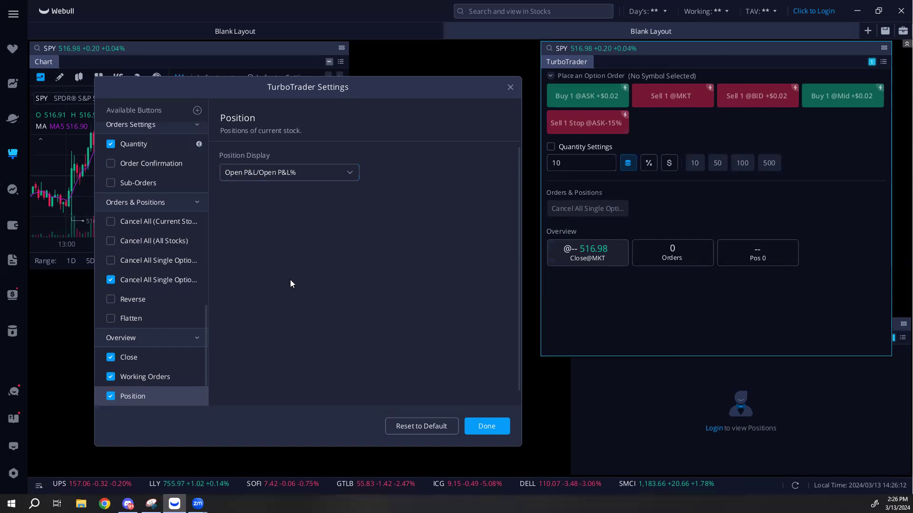
pyautogui.click(485, 426)
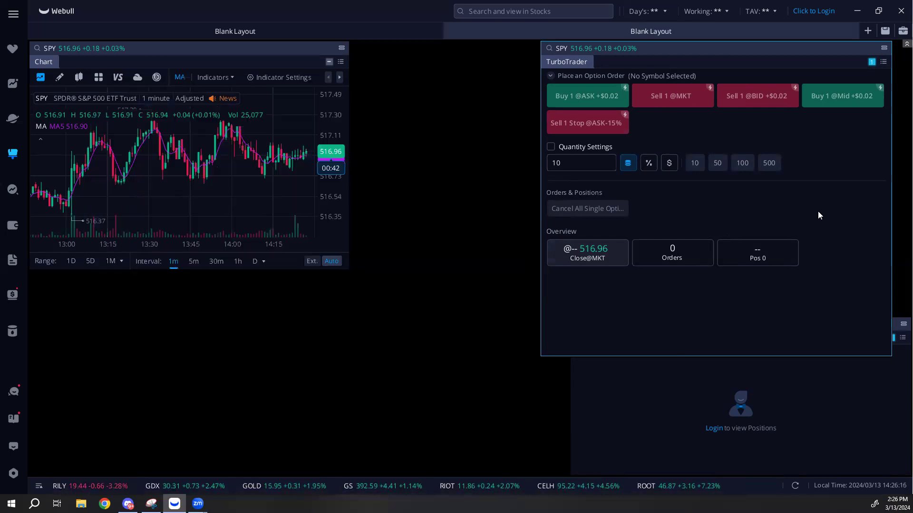
# - Shorten the TurboTrader widget to fit above the Options/Positions widget, then align both along the layout's right side at equal width
pyautogui.click(871, 62)
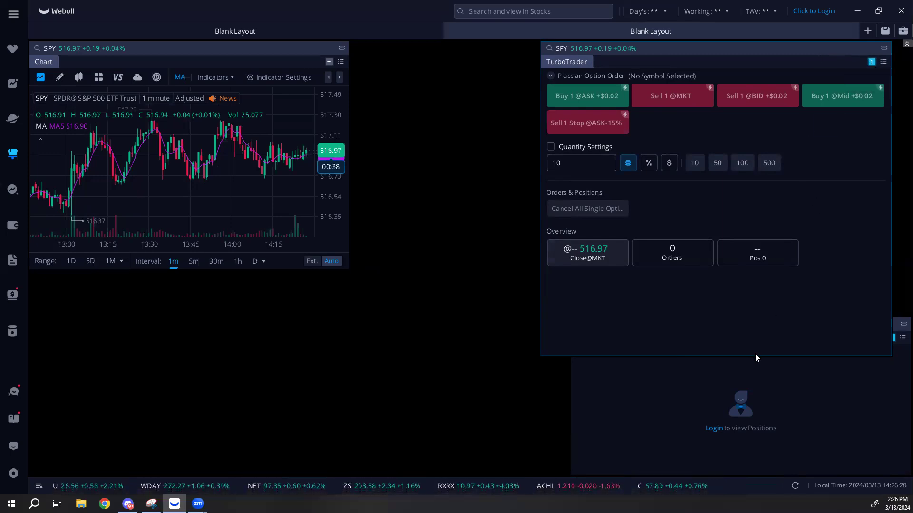
pyautogui.moveTo(756, 356); pyautogui.dragTo(757, 316)
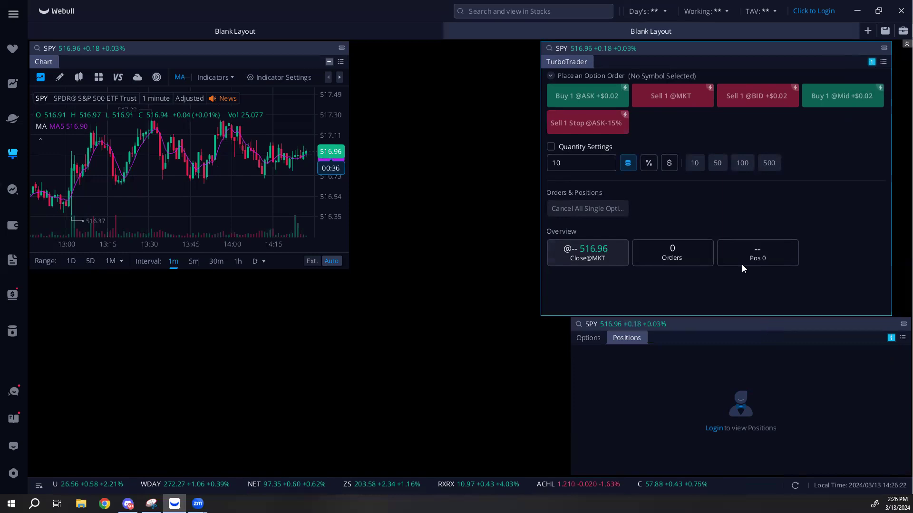
pyautogui.moveTo(671, 49); pyautogui.dragTo(682, 45)
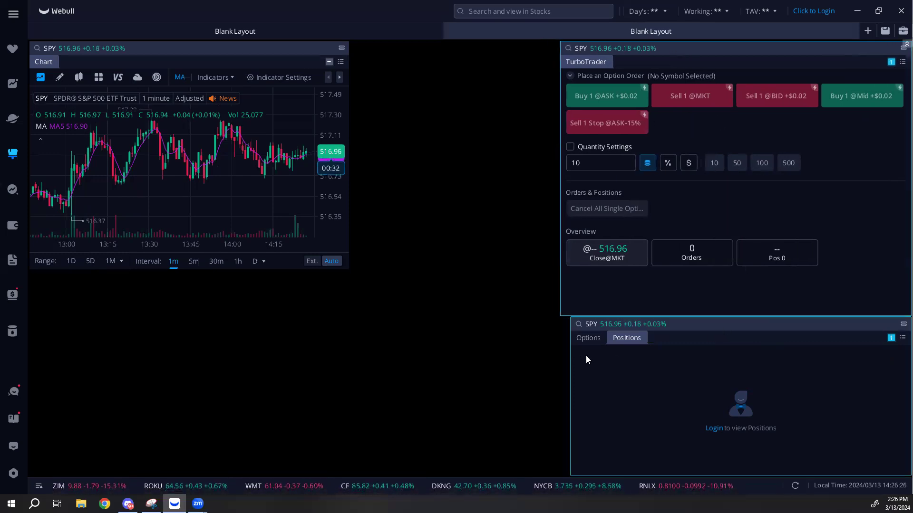
pyautogui.moveTo(571, 357); pyautogui.dragTo(561, 357)
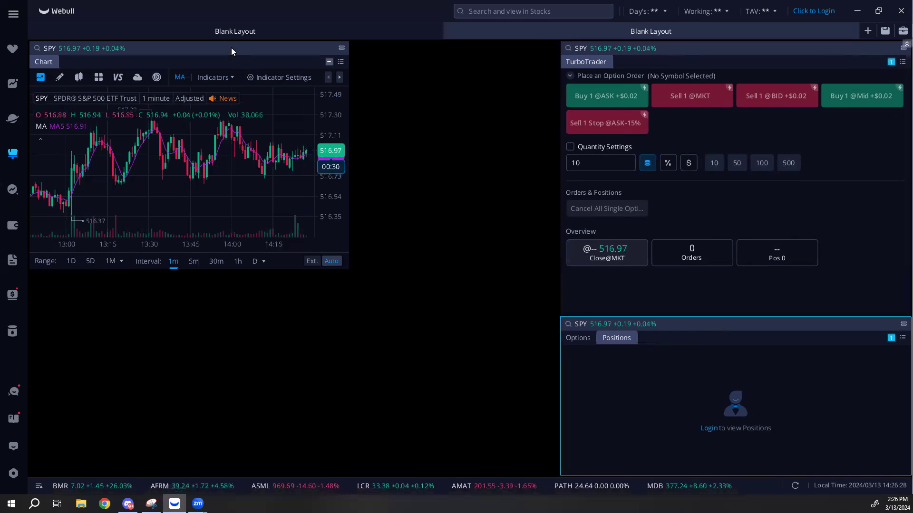
# - Enlarge the SPY chart widget to fill the empty area beside the TurboTrader and Positions widgets down to the layout's lower edge
pyautogui.moveTo(230, 47)
pyautogui.mouseDown()
pyautogui.moveTo(269, 67)
pyautogui.moveTo(231, 50)
pyautogui.mouseUp()
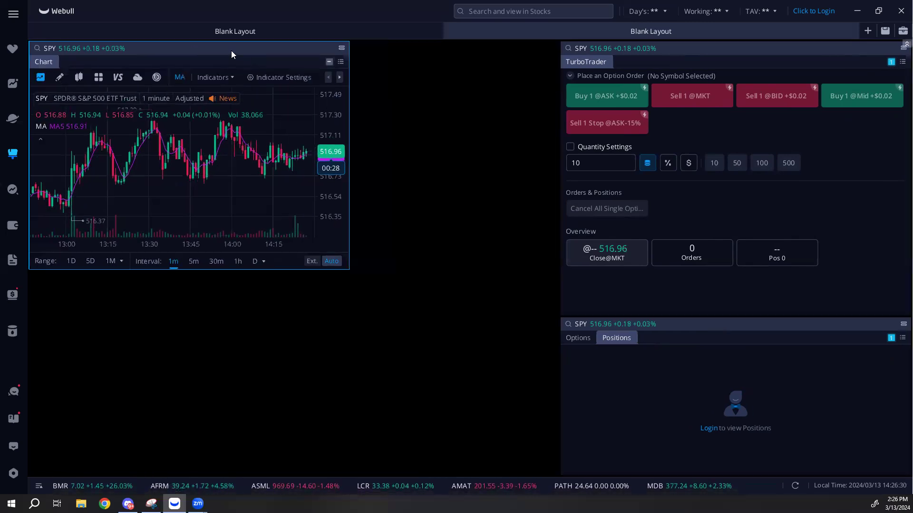
pyautogui.moveTo(348, 64); pyautogui.dragTo(559, 66)
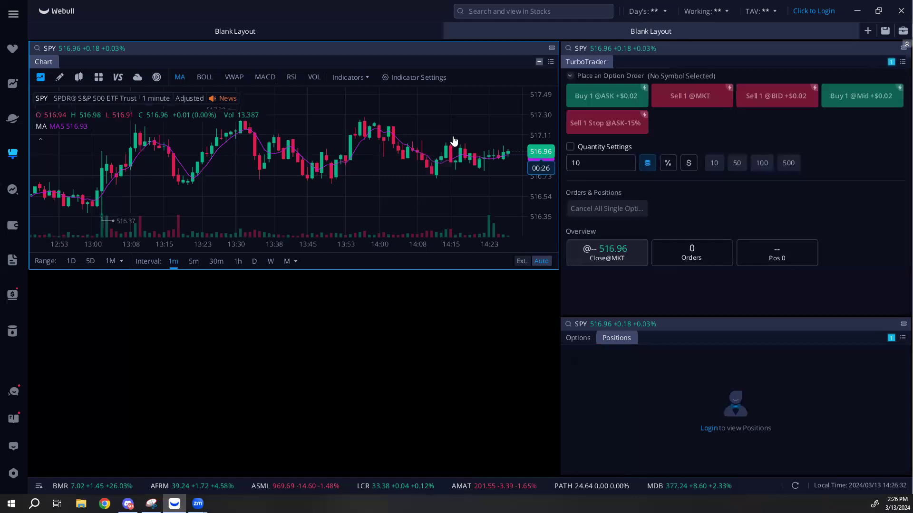
pyautogui.moveTo(365, 270); pyautogui.dragTo(350, 474)
pyautogui.moveTo(485, 210); pyautogui.dragTo(395, 212)
pyautogui.scroll(-3, 381, 203)
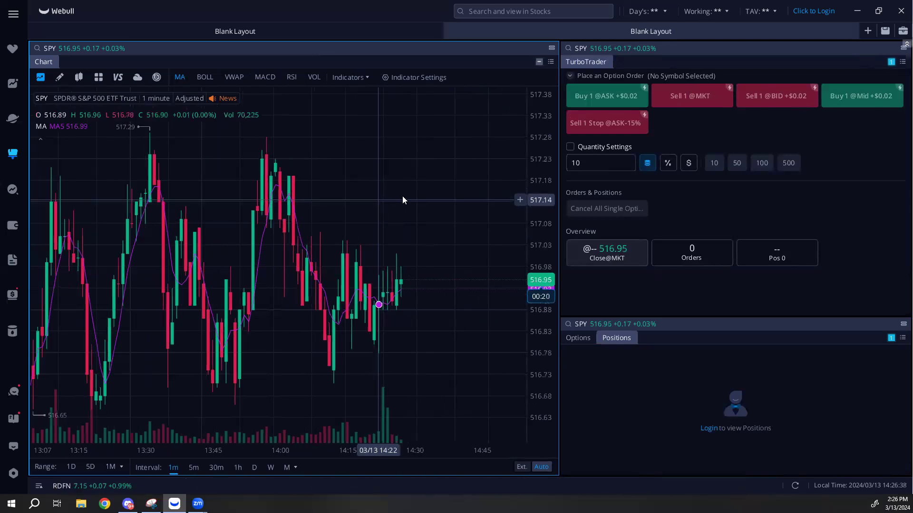
# - Examine the multi-chart grid layouts available for the SPY chart, then return to the indicator options
pyautogui.click(98, 77)
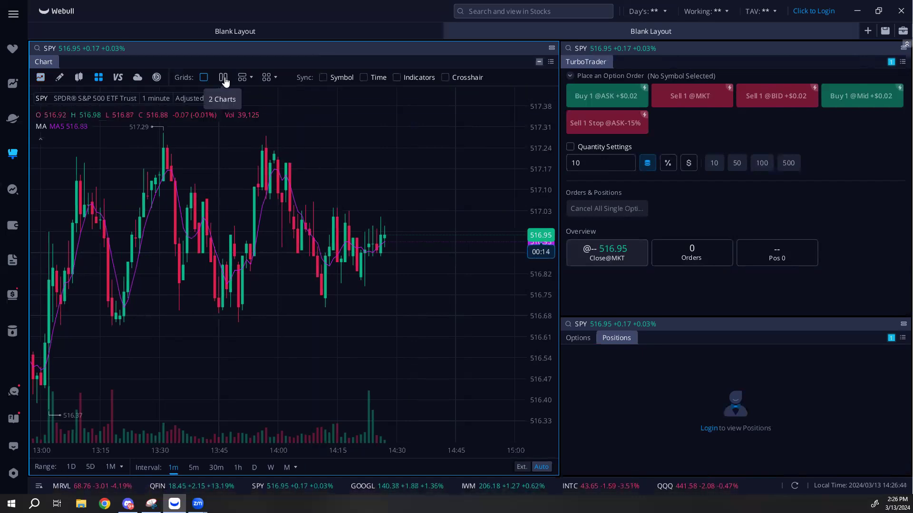
pyautogui.click(275, 79)
pyautogui.click(443, 160)
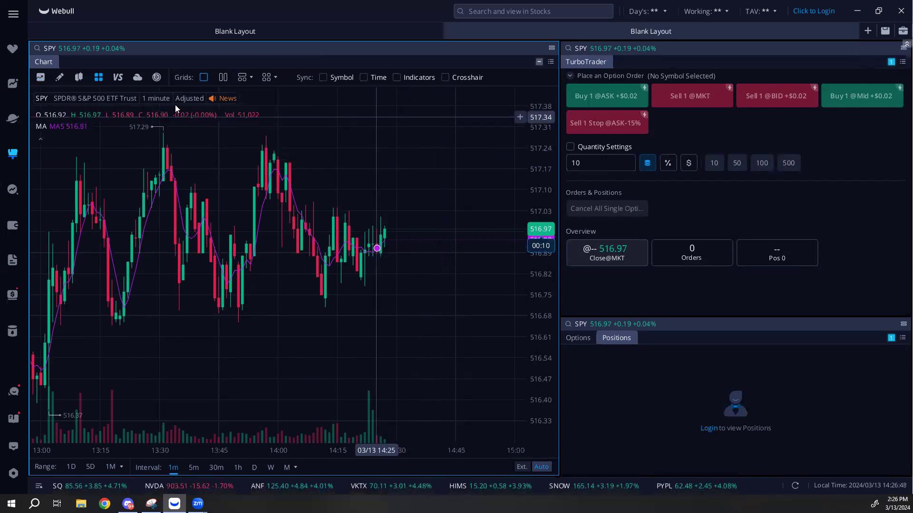
pyautogui.click(99, 77)
pyautogui.click(42, 79)
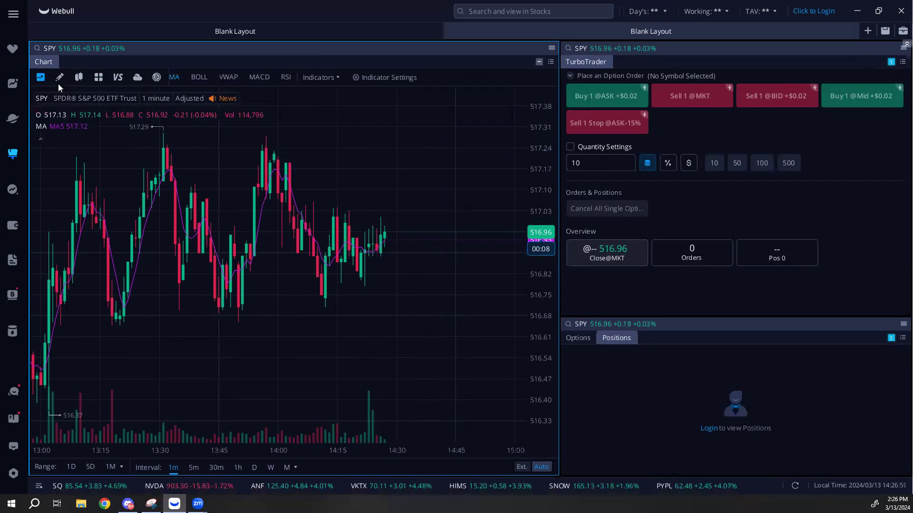
# - Replace the MA indicator on the SPY chart with EMA in the indicator settings
pyautogui.click(399, 78)
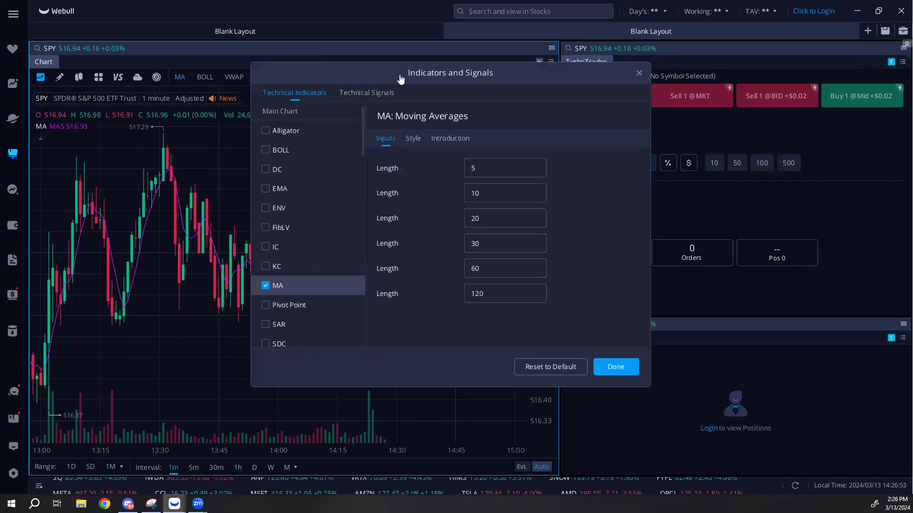
pyautogui.click(265, 286)
pyautogui.click(299, 189)
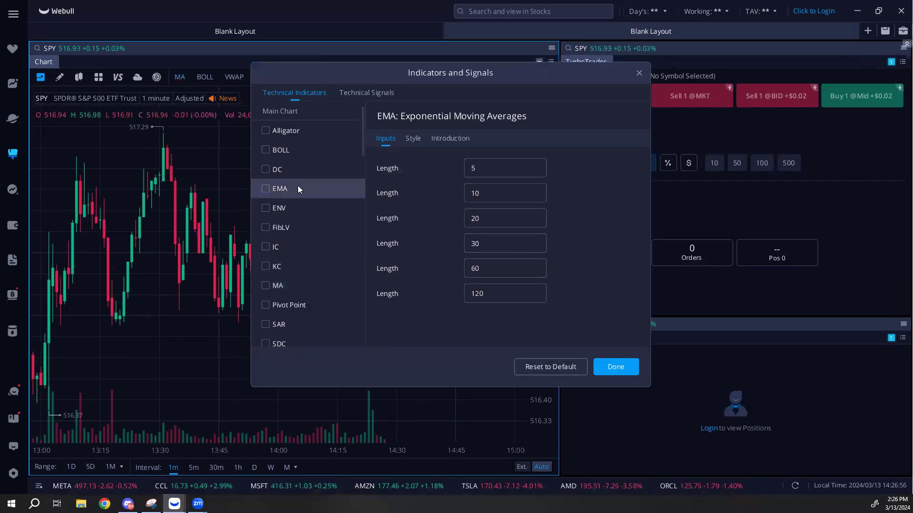
pyautogui.click(265, 189)
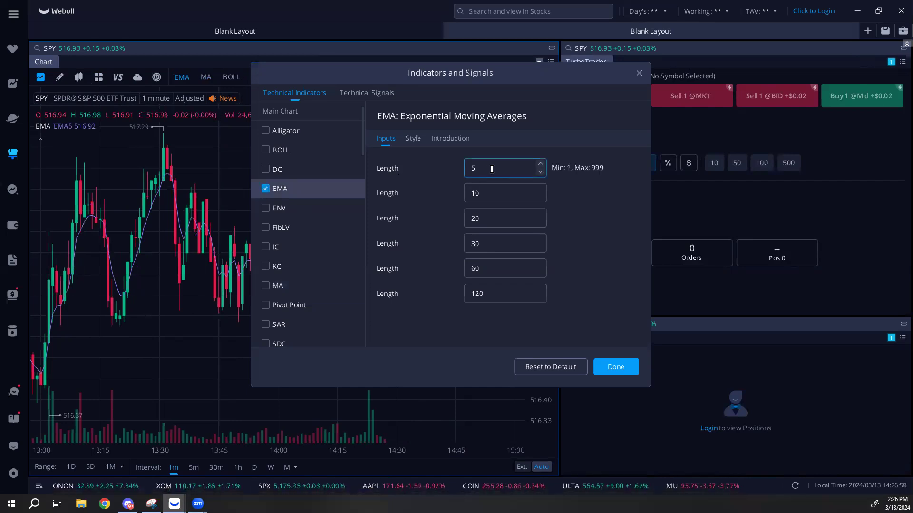
# - Set the first two EMA lengths to 8 and 20
pyautogui.write('8')
pyautogui.click(495, 193)
pyautogui.press('BackSpace')
pyautogui.press('BackSpace')
pyautogui.write('20')
pyautogui.click(513, 168)
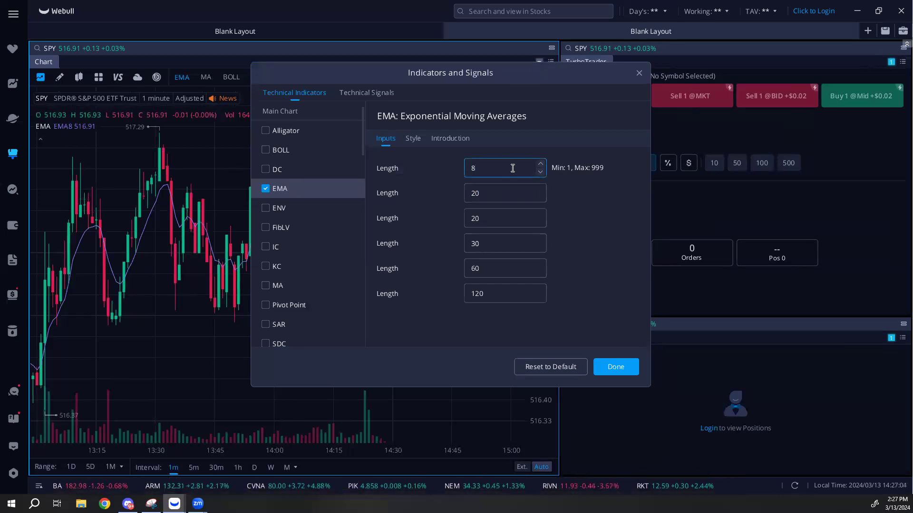
pyautogui.click(491, 198)
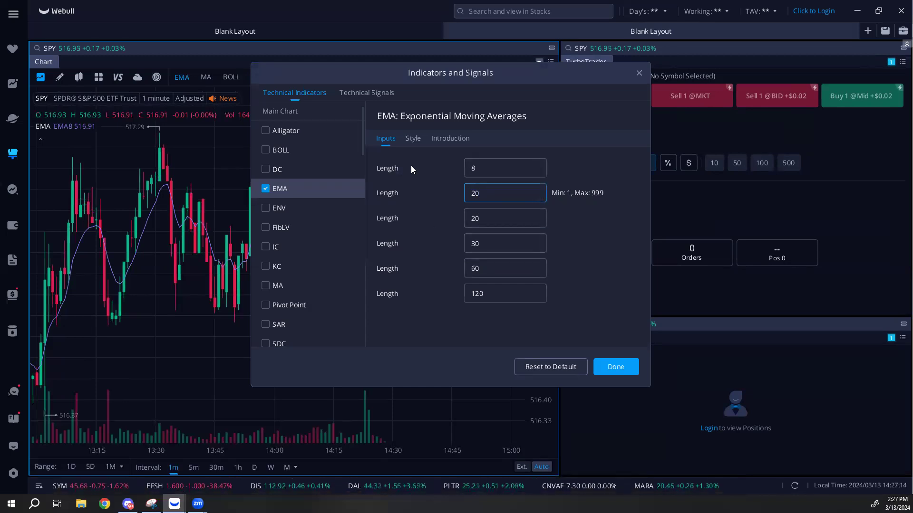
# - Show the second EMA line (EMA20) on the SPY chart and color it blue (#096dd9)
pyautogui.click(412, 143)
pyautogui.click(383, 201)
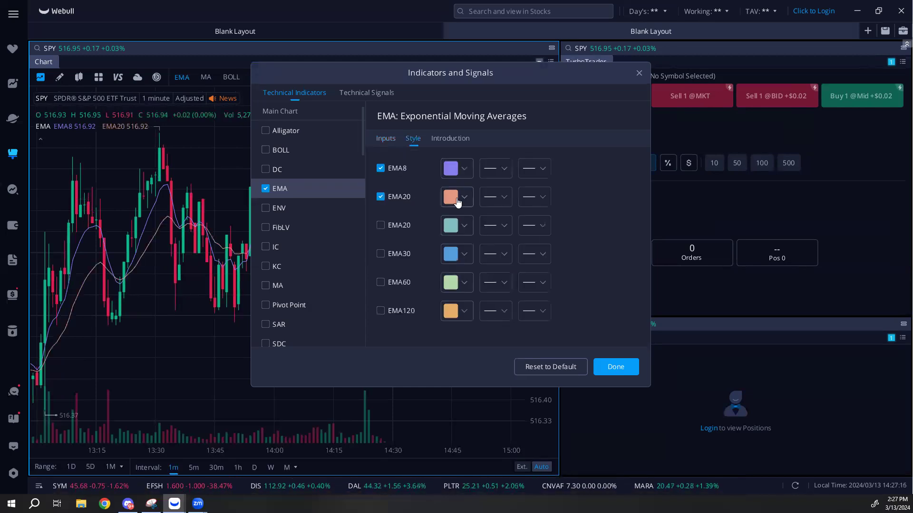
pyautogui.click(457, 200)
pyautogui.click(329, 256)
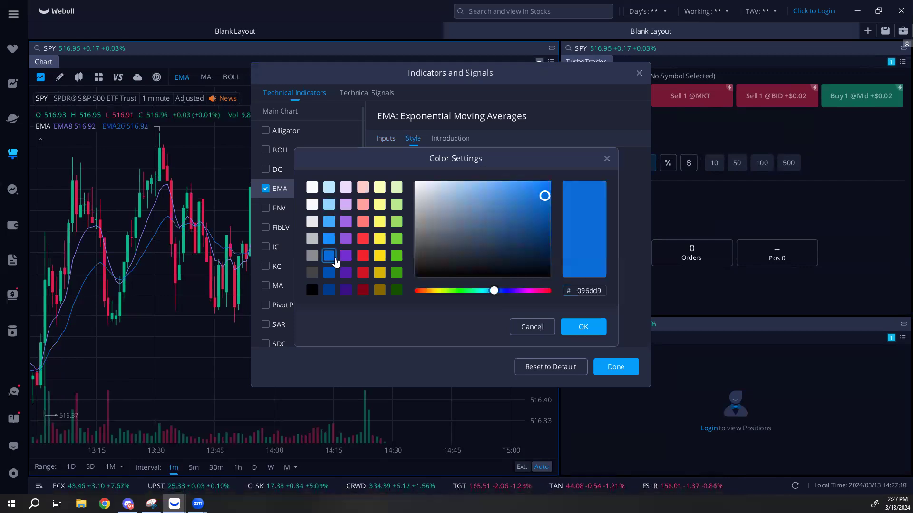
pyautogui.click(575, 327)
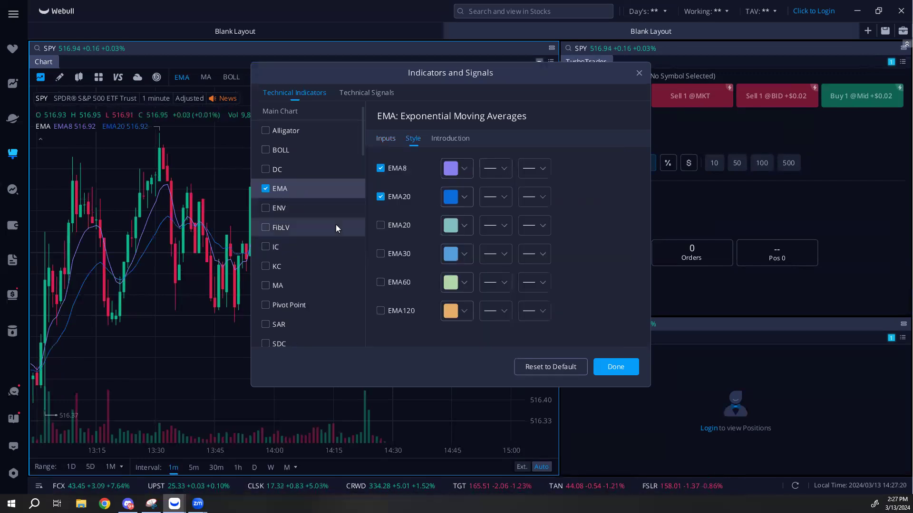
# - Add the VWAP indicator to the main SPY chart and move the indicator settings window clear of the chart
pyautogui.scroll(-3, 314, 254)
pyautogui.click(298, 248)
pyautogui.click(265, 247)
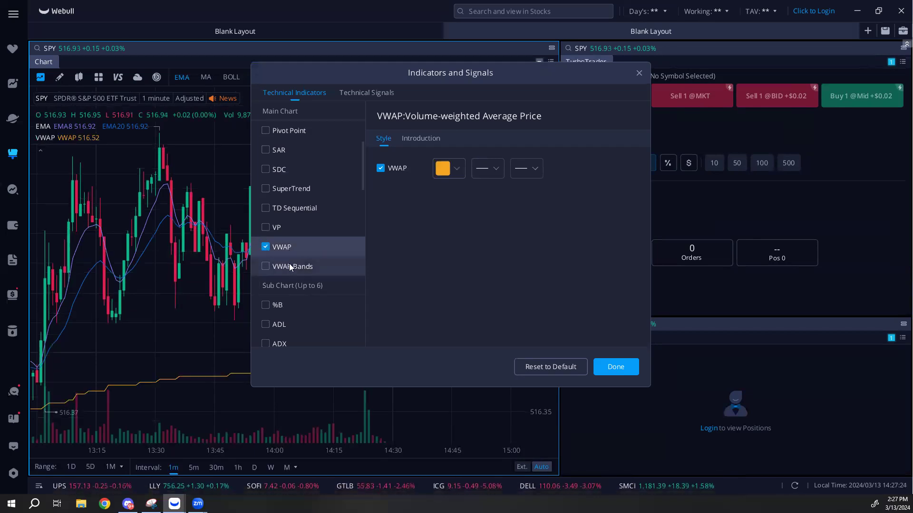
pyautogui.moveTo(375, 75); pyautogui.dragTo(610, 105)
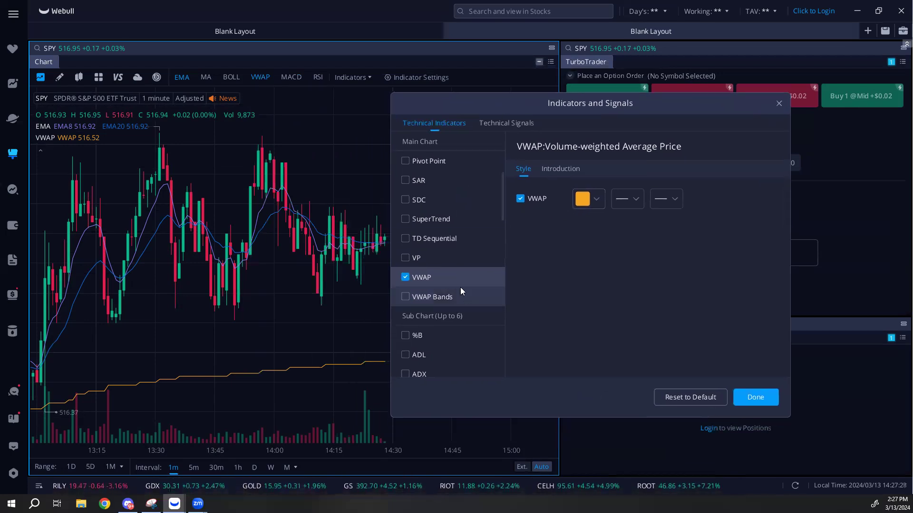
# - Try VWAP Bands in place of VWAP, hiding and restoring its upper and lower band lines
pyautogui.click(406, 277)
pyautogui.click(408, 297)
pyautogui.click(407, 297)
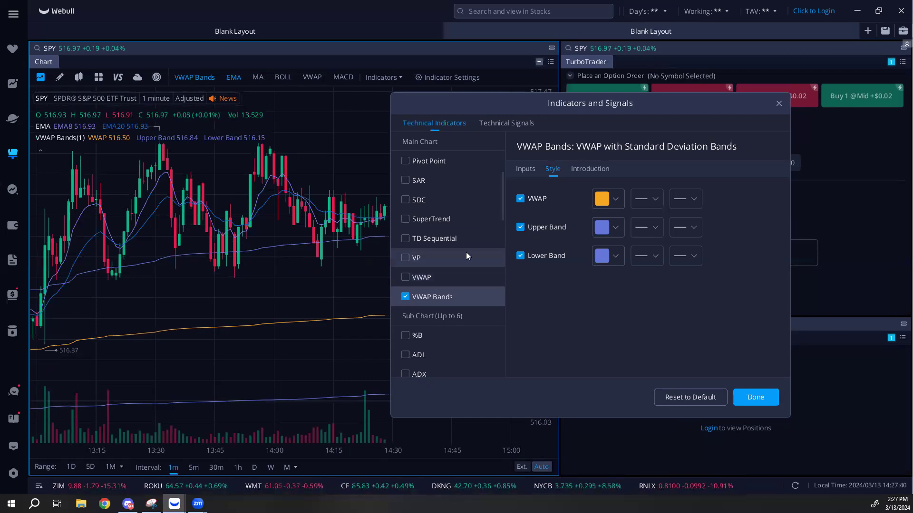
pyautogui.click(520, 227)
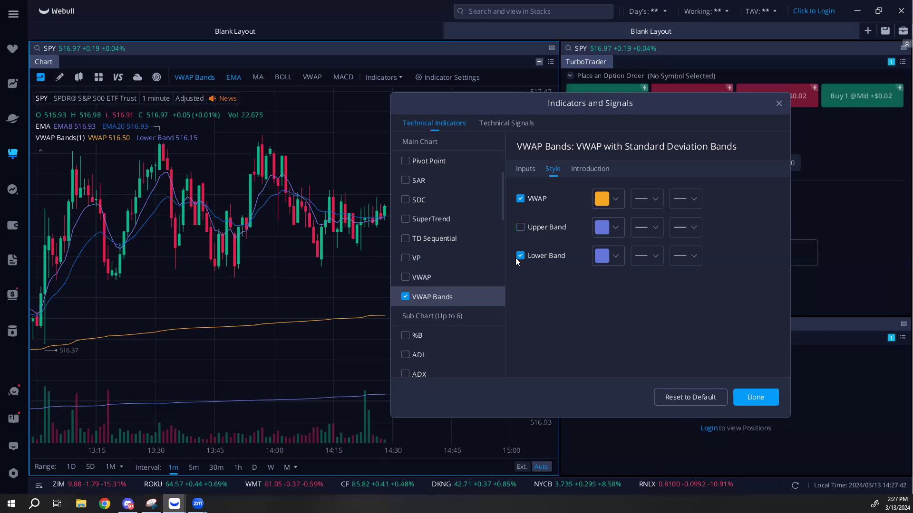
pyautogui.click(520, 256)
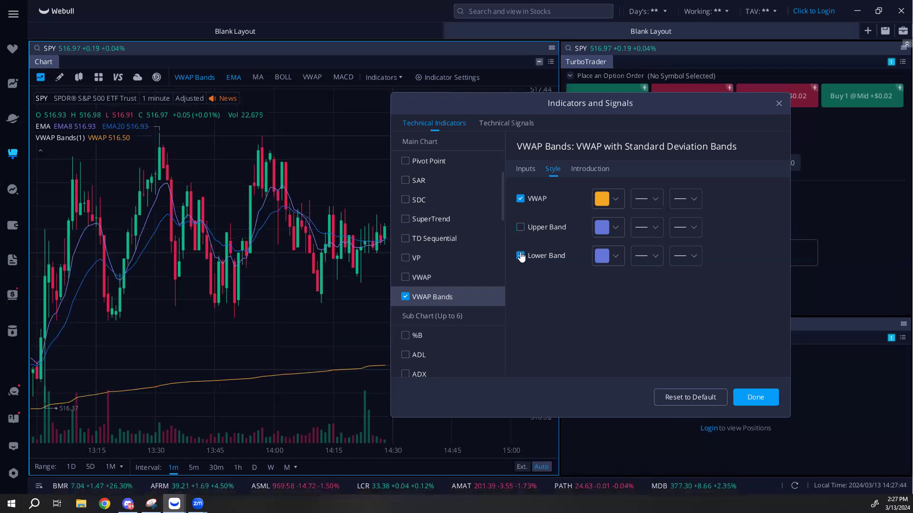
pyautogui.click(520, 255)
pyautogui.click(520, 227)
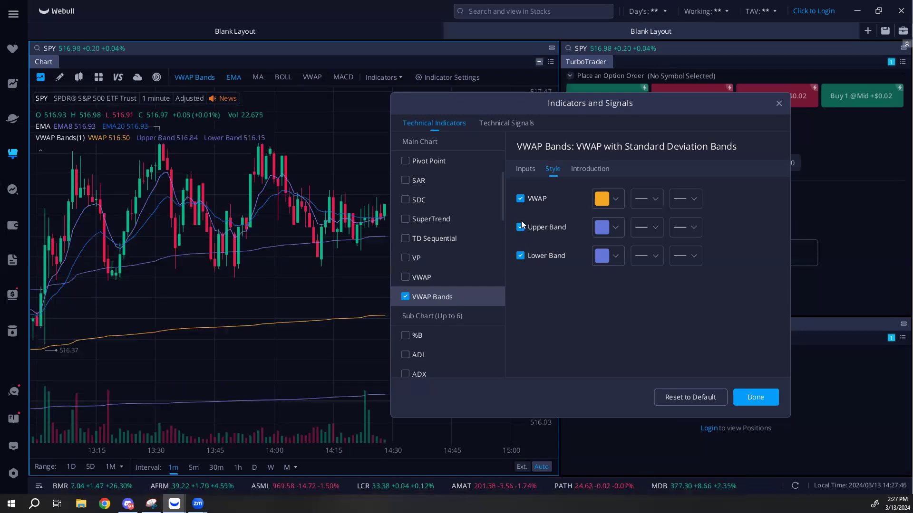
# - Replace VWAP Bands with the plain VWAP indicator on the SPY chart and apply the indicator settings
pyautogui.click(405, 297)
pyautogui.click(405, 278)
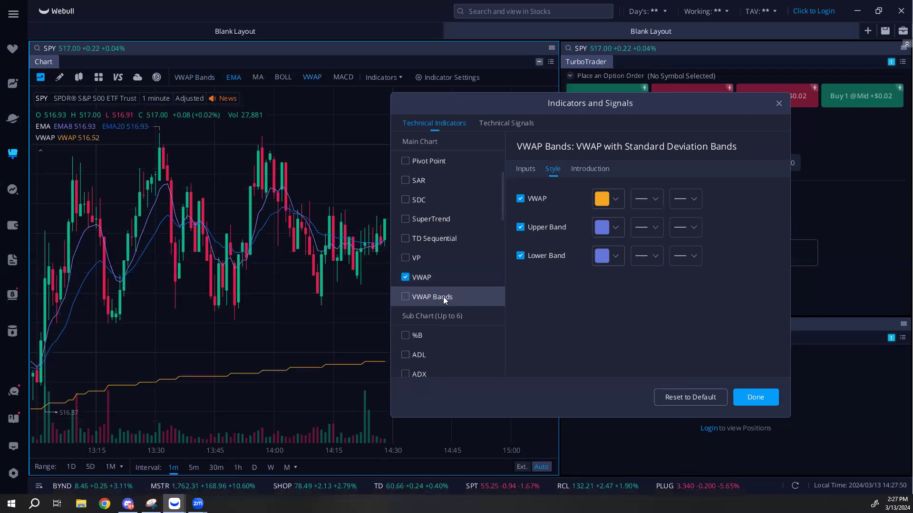
pyautogui.click(442, 277)
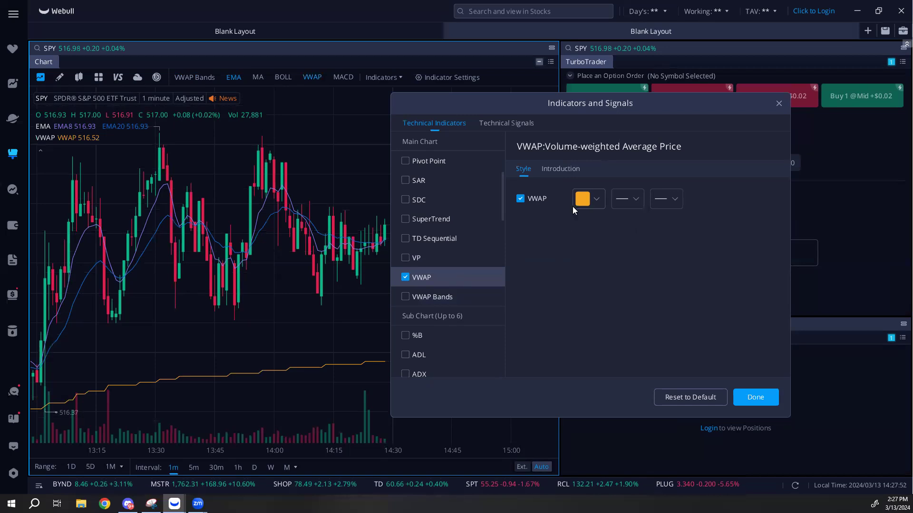
pyautogui.click(747, 401)
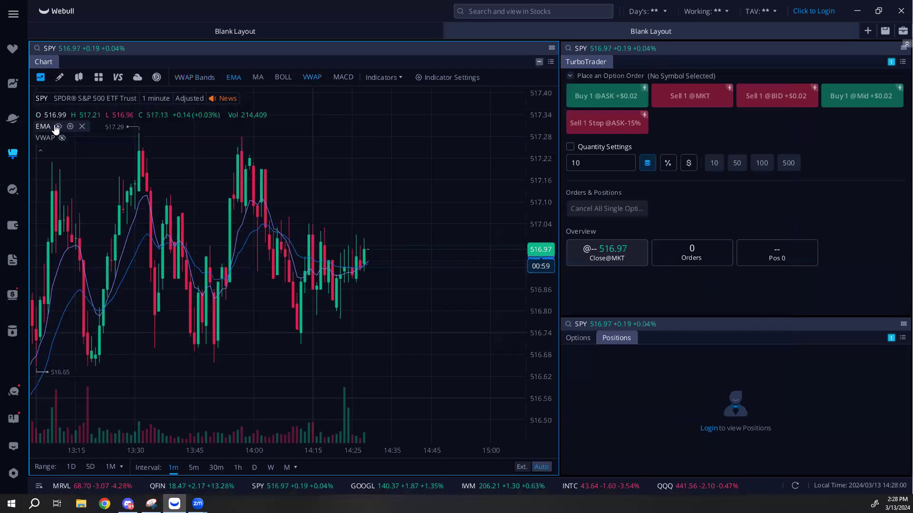
# - Open the SPY chart's settings and turn off the News events in the chart display options
pyautogui.rightClick(373, 198)
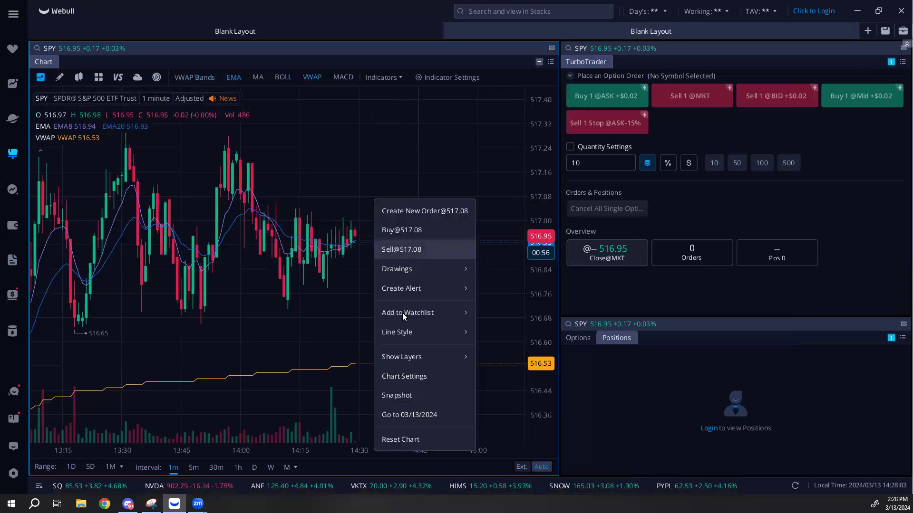
pyautogui.click(410, 376)
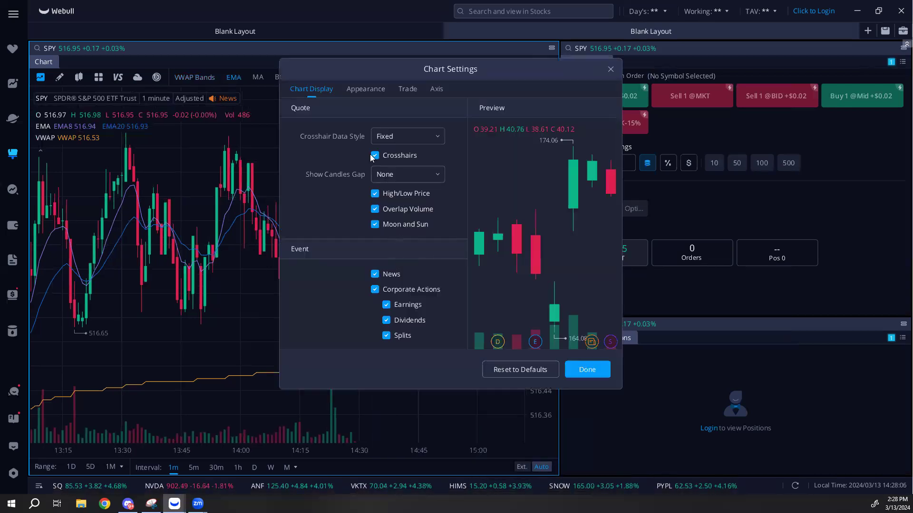
pyautogui.click(375, 275)
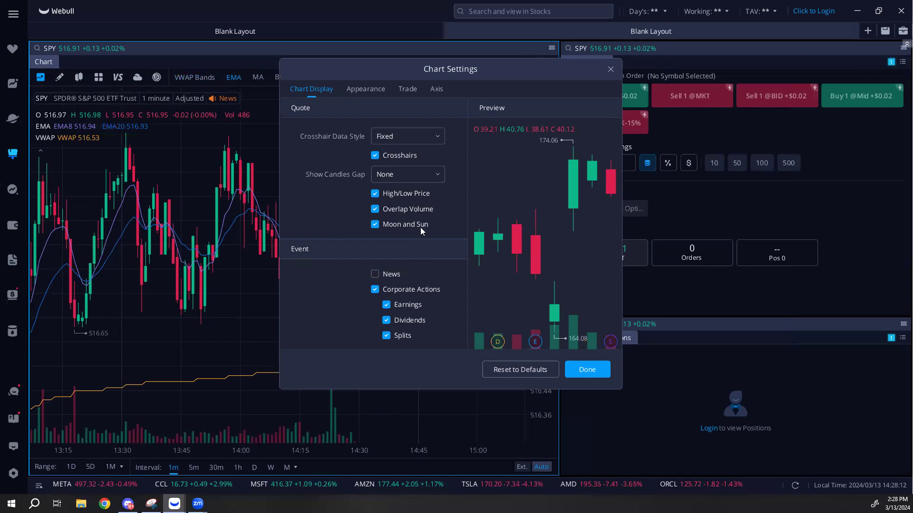
# - Enable showing trading records in certain intervals in the chart's trade settings, after checking the appearance options
pyautogui.click(369, 91)
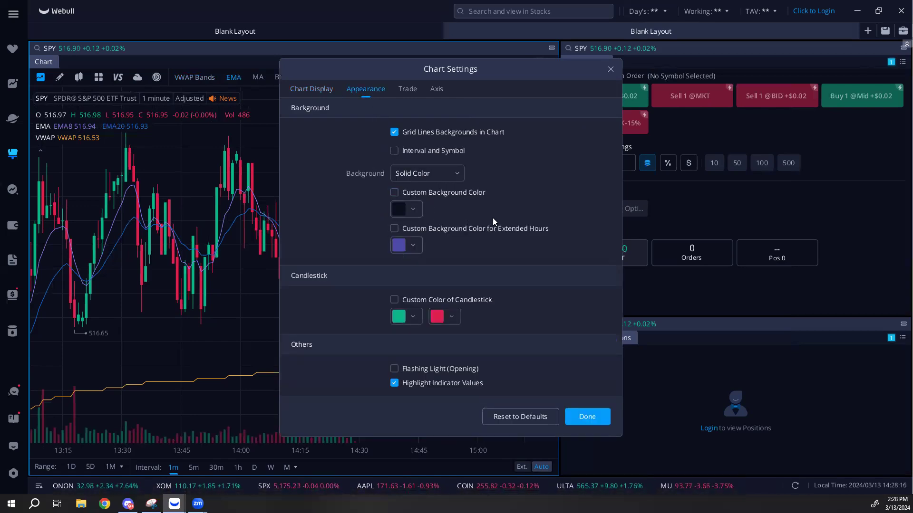
pyautogui.click(402, 92)
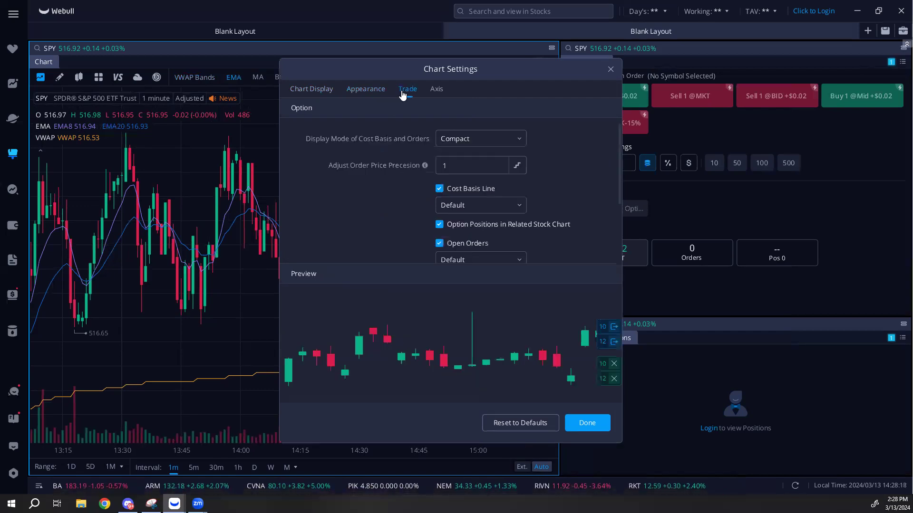
pyautogui.scroll(-2, 383, 191)
pyautogui.click(439, 202)
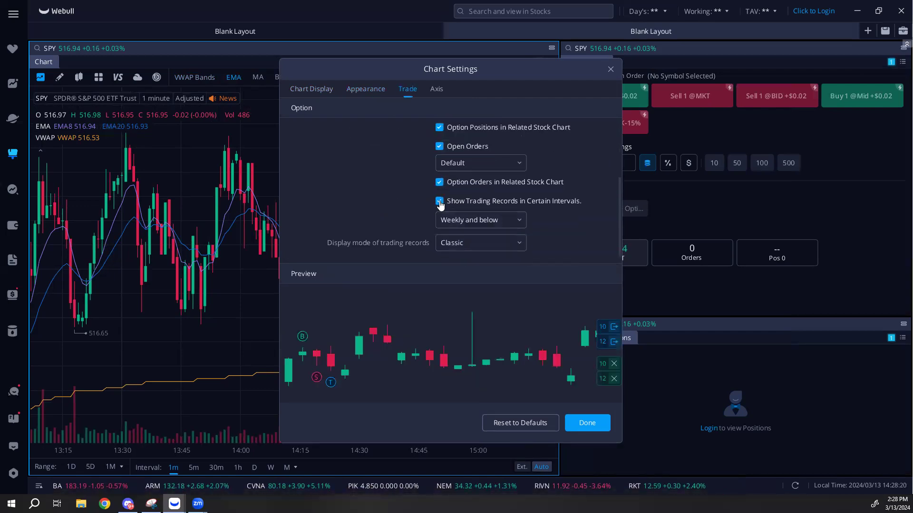
pyautogui.click(439, 201)
pyautogui.click(439, 201)
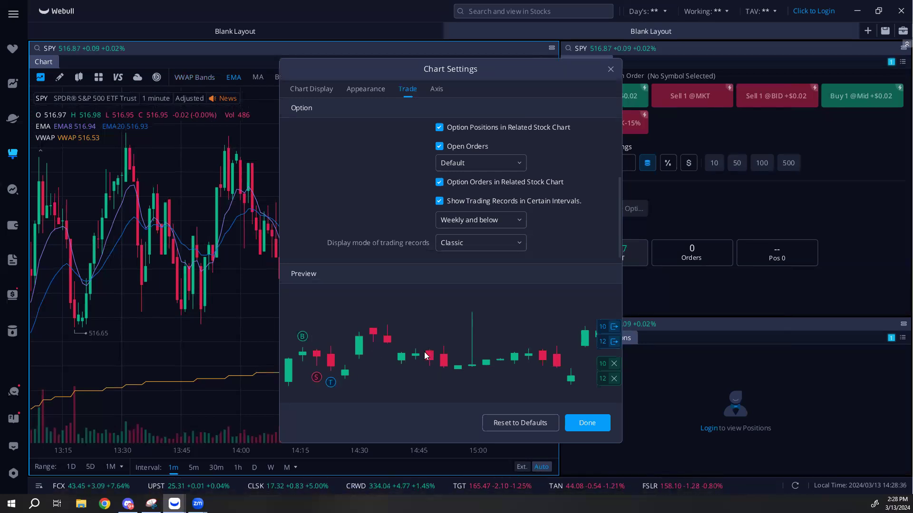
# - Turn off Option Positions in Related Stock Chart in the chart's trade settings
pyautogui.scroll(3, 556, 202)
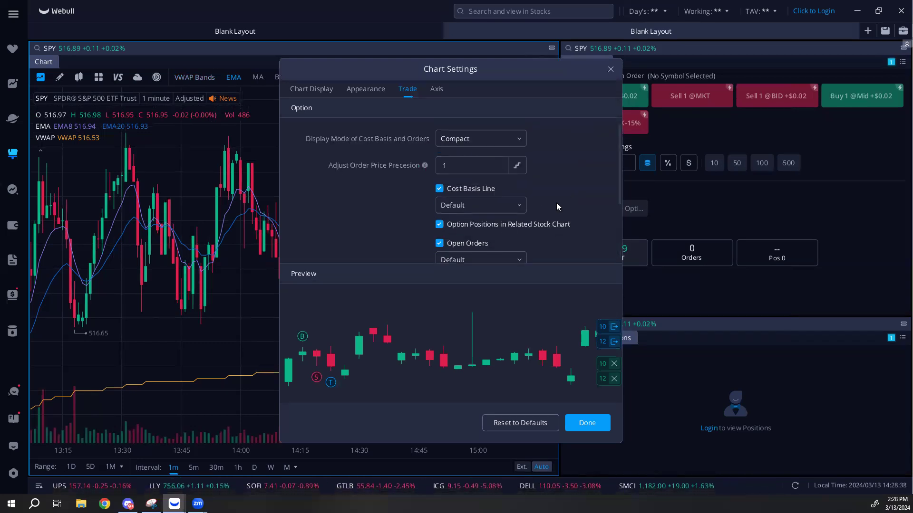
pyautogui.scroll(-3, 556, 202)
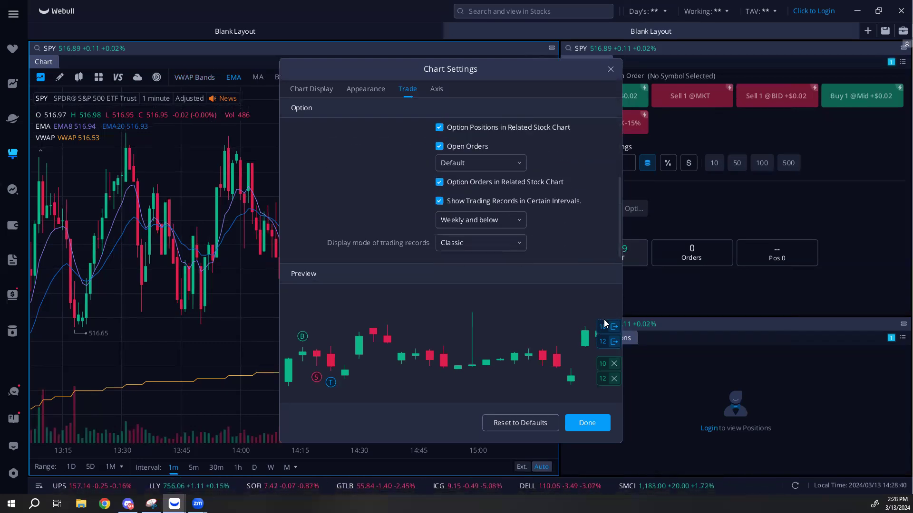
pyautogui.scroll(3, 560, 168)
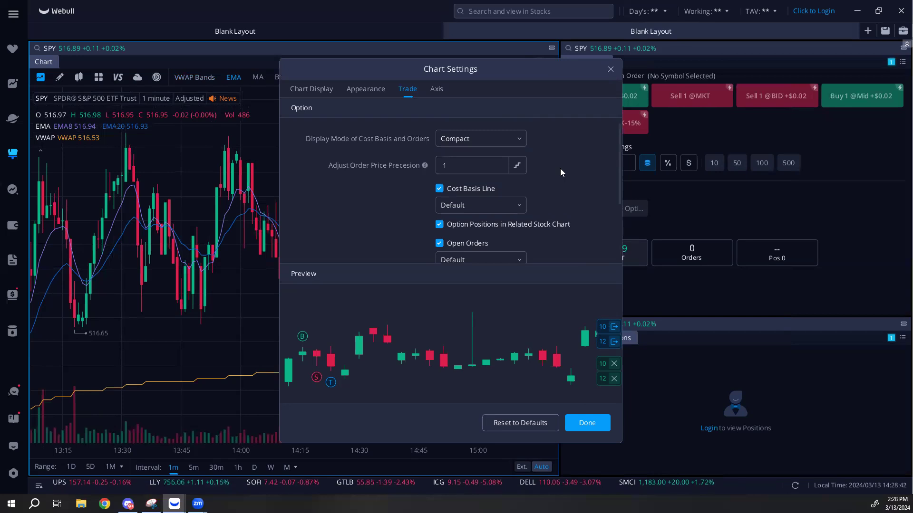
pyautogui.scroll(-2, 560, 168)
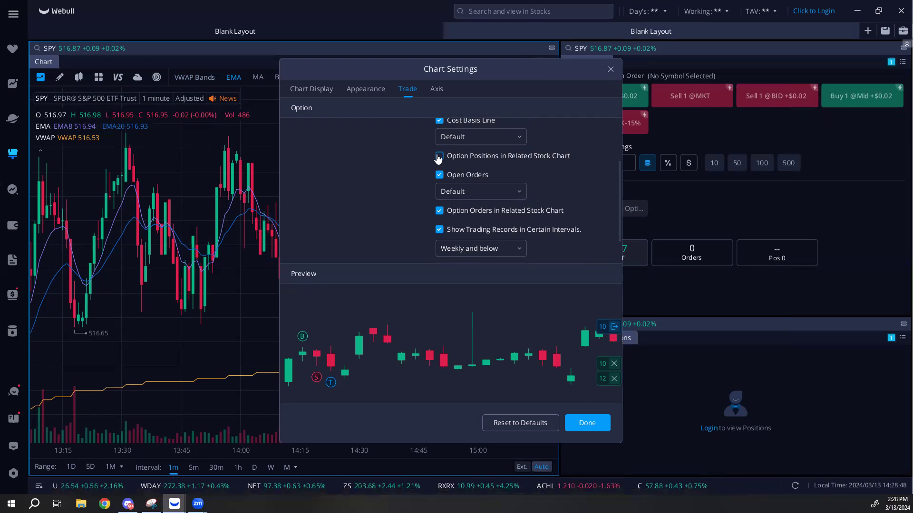
pyautogui.scroll(-1, 559, 216)
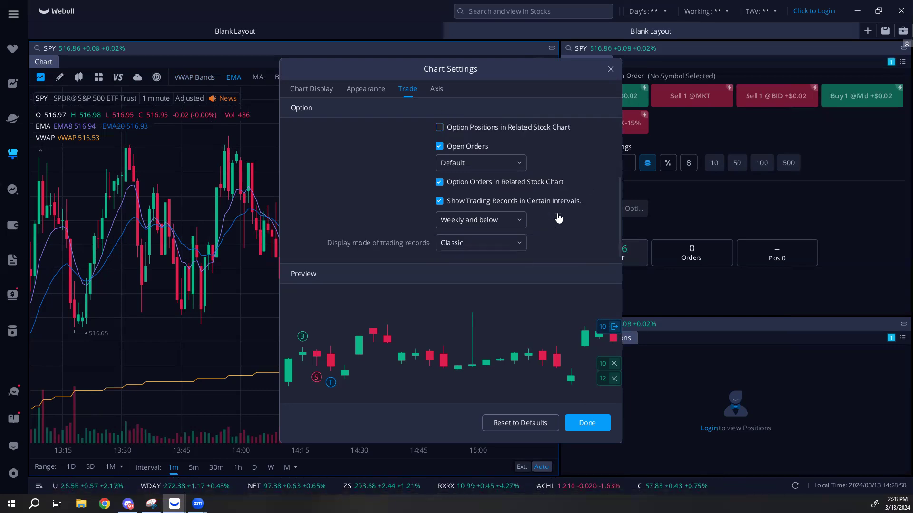
pyautogui.scroll(3, 560, 214)
# - Enable Extended Hours for the chart's X-axis
pyautogui.click(436, 91)
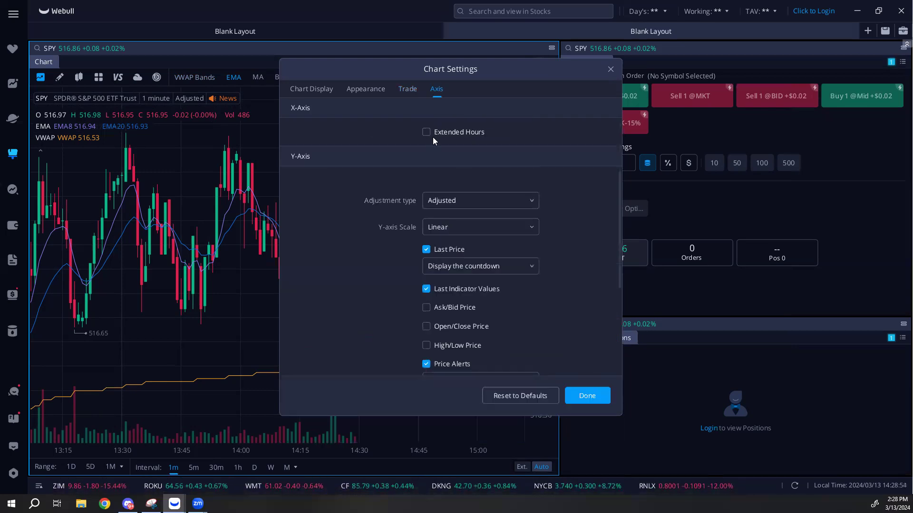
pyautogui.click(426, 132)
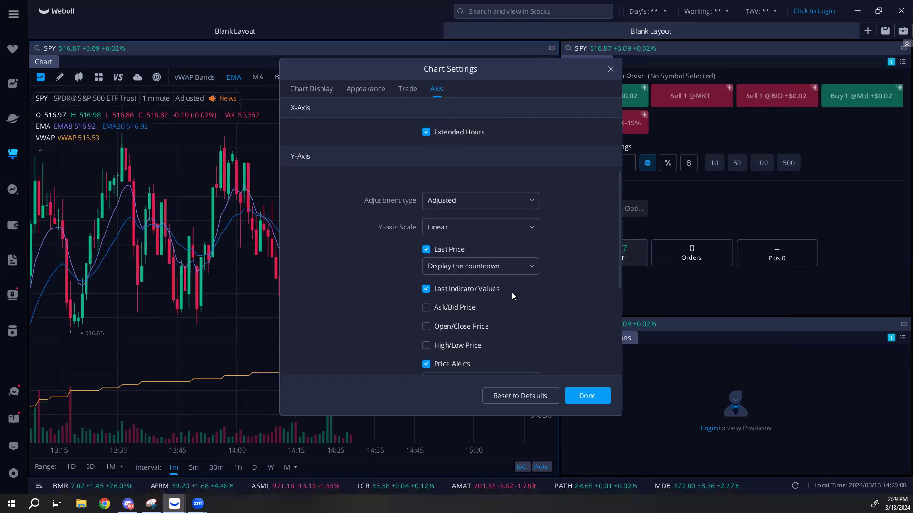
# - Try the High/Low Price option for the chart's Y-axis, switching it on and back off
pyautogui.scroll(-2, 559, 302)
pyautogui.click(425, 278)
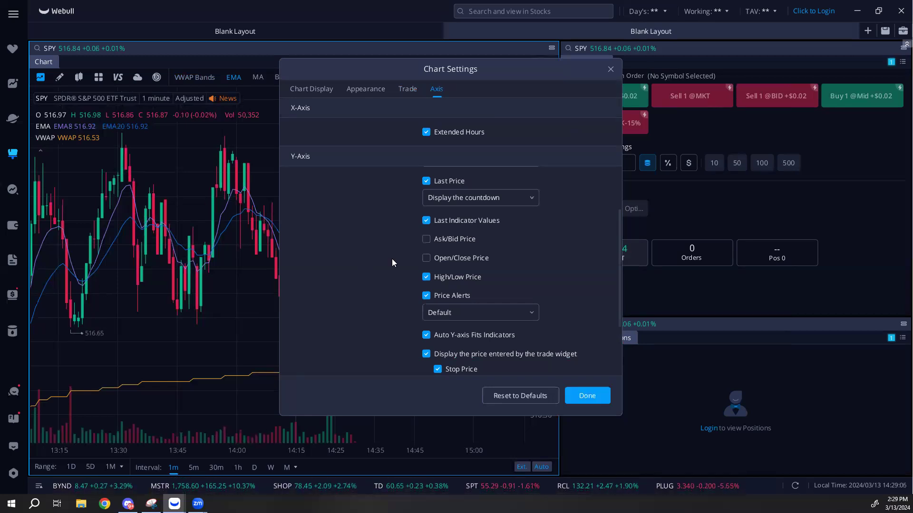
pyautogui.scroll(-1, 545, 250)
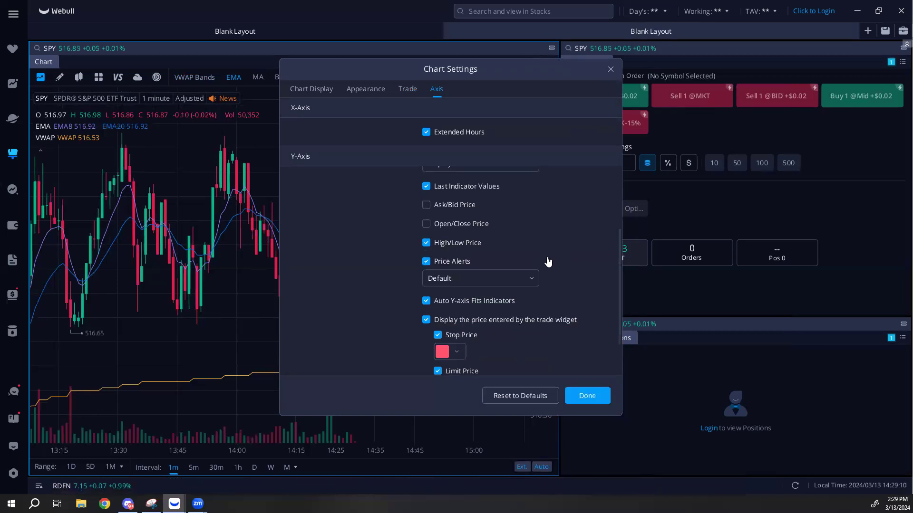
pyautogui.click(427, 243)
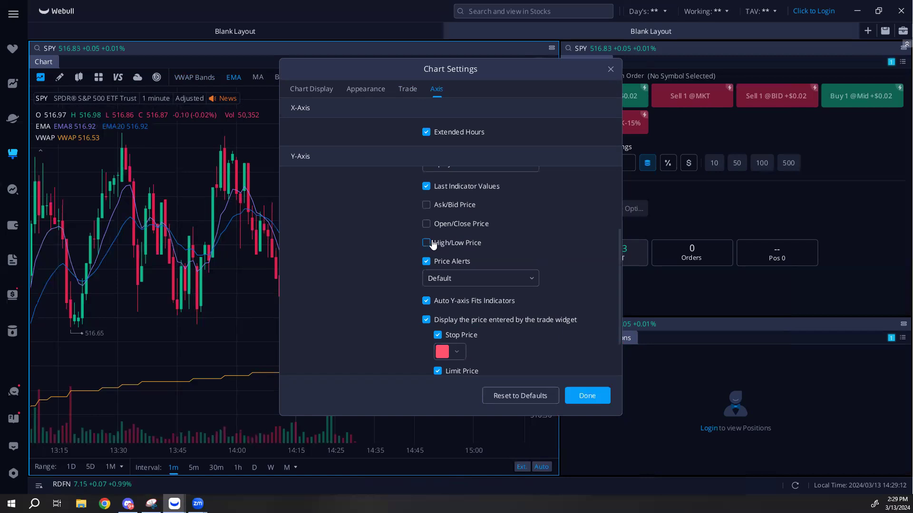
pyautogui.scroll(-1, 499, 257)
pyautogui.scroll(4, 562, 269)
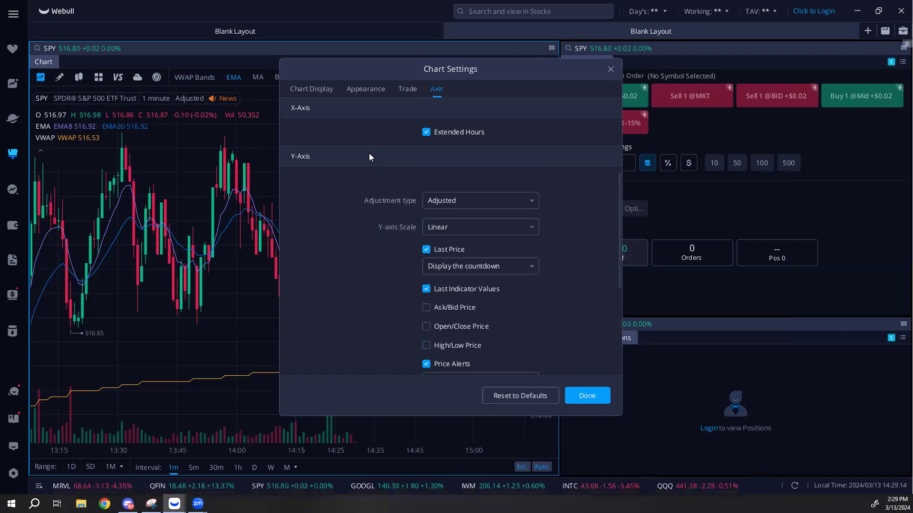
# - Set the crosshair data style to Floating, apply the chart settings and check the floating data on the SPY chart
pyautogui.click(319, 90)
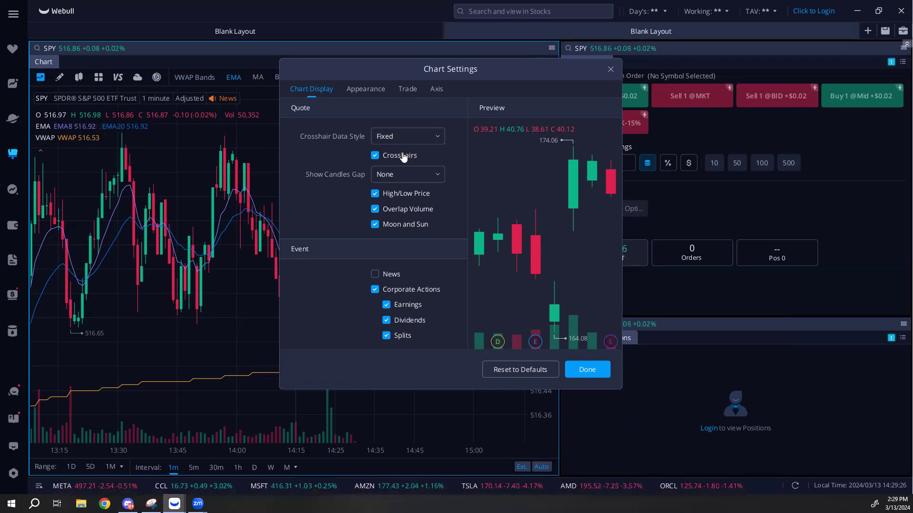
pyautogui.click(428, 137)
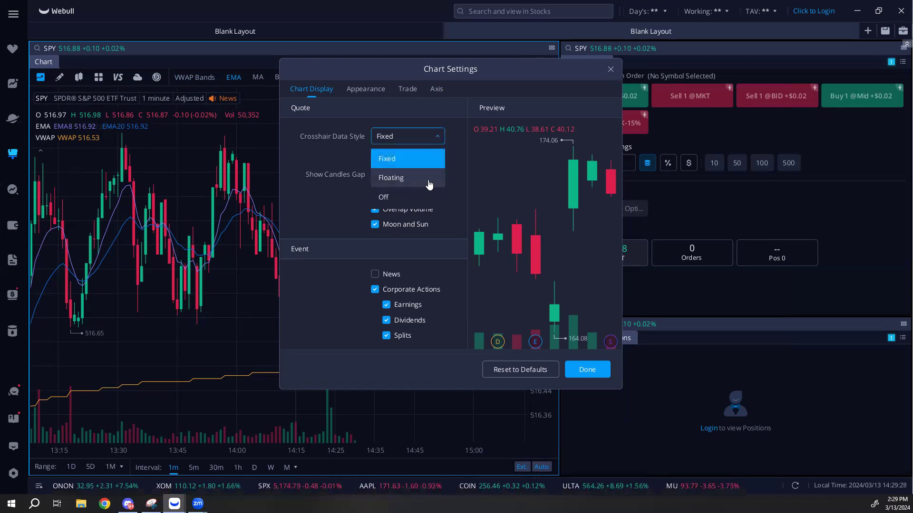
pyautogui.click(428, 177)
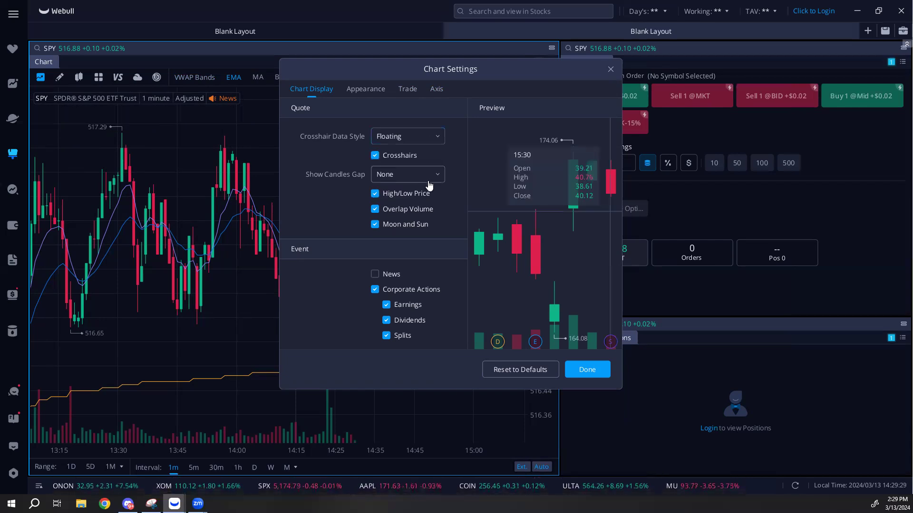
pyautogui.click(587, 370)
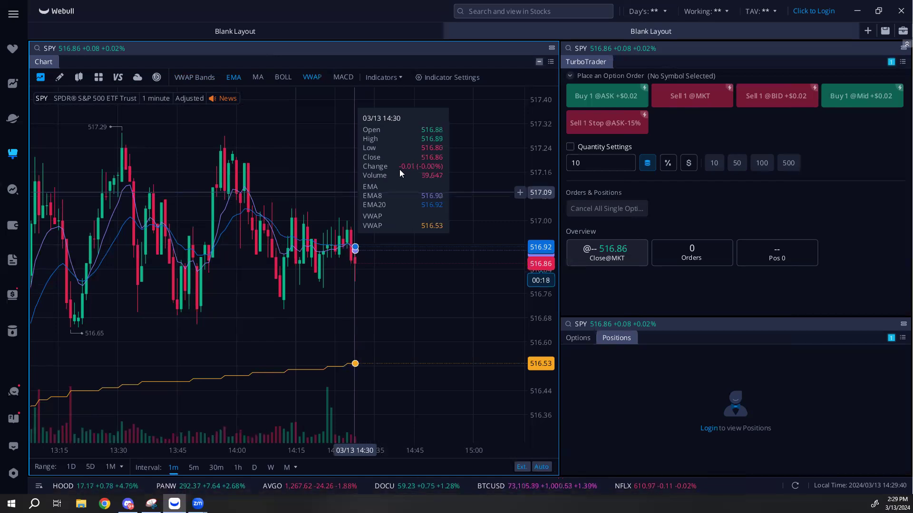
pyautogui.moveTo(319, 167); pyautogui.dragTo(398, 170)
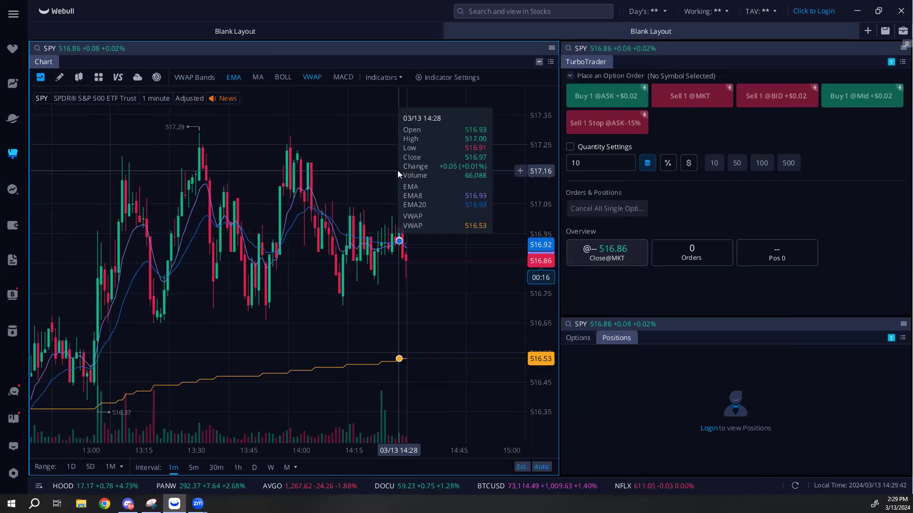
pyautogui.scroll(-5, 403, 169)
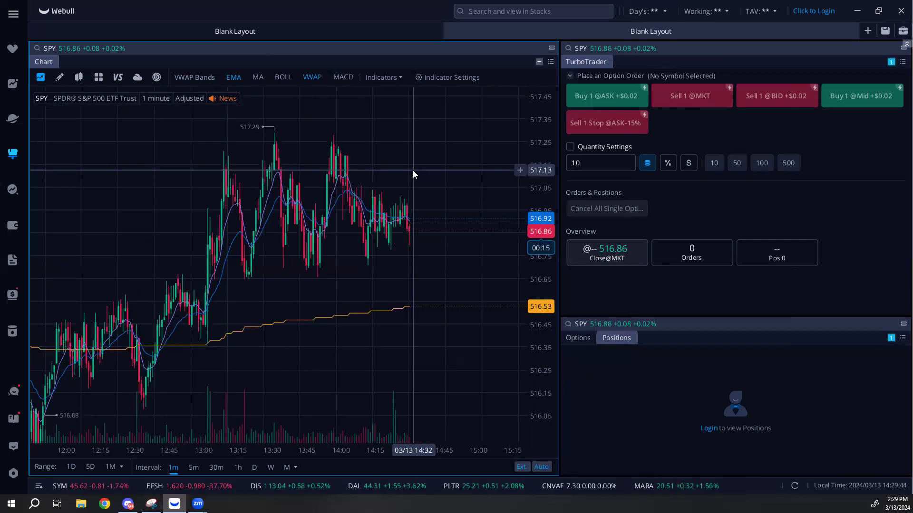
pyautogui.scroll(2, 411, 170)
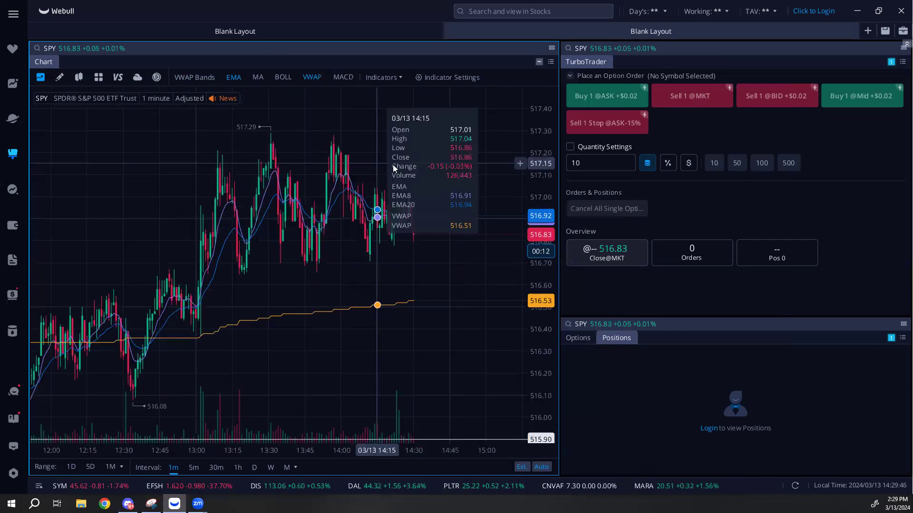
pyautogui.hscroll(-1, 324, 176)
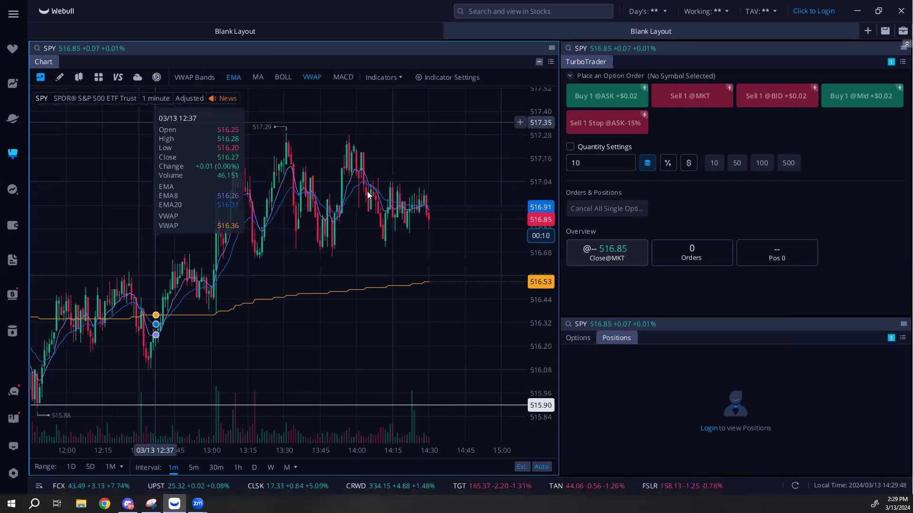
pyautogui.hscroll(1, 409, 157)
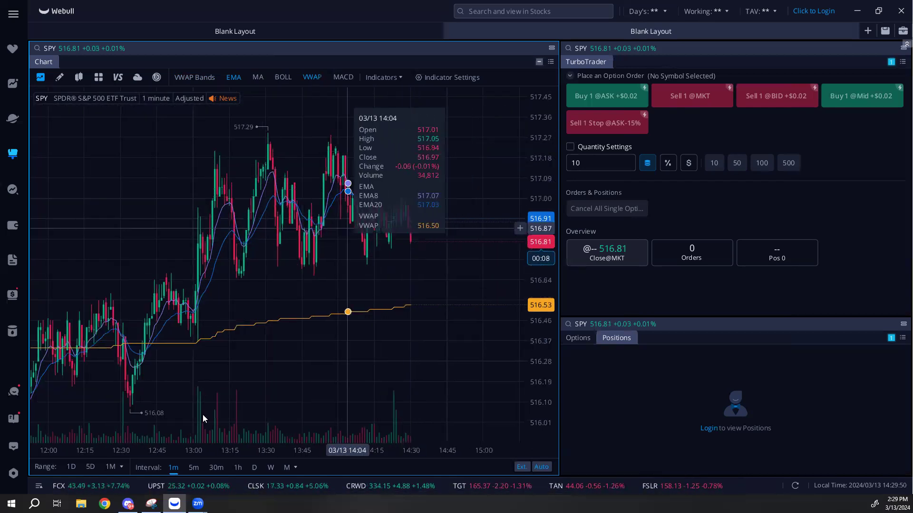
# - Set the SPY chart's interval to 10 minutes, briefly comparing it with the 30-minute interval
pyautogui.click(294, 468)
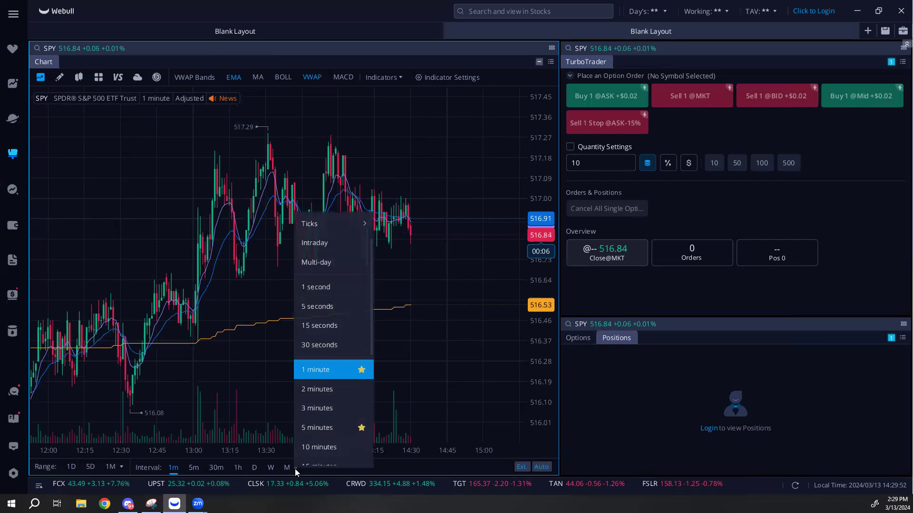
pyautogui.click(316, 448)
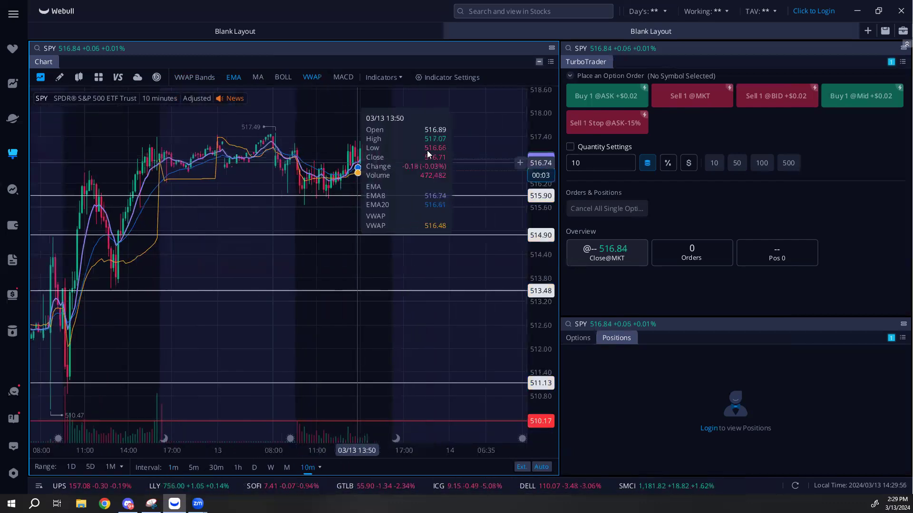
pyautogui.click(216, 467)
pyautogui.click(291, 468)
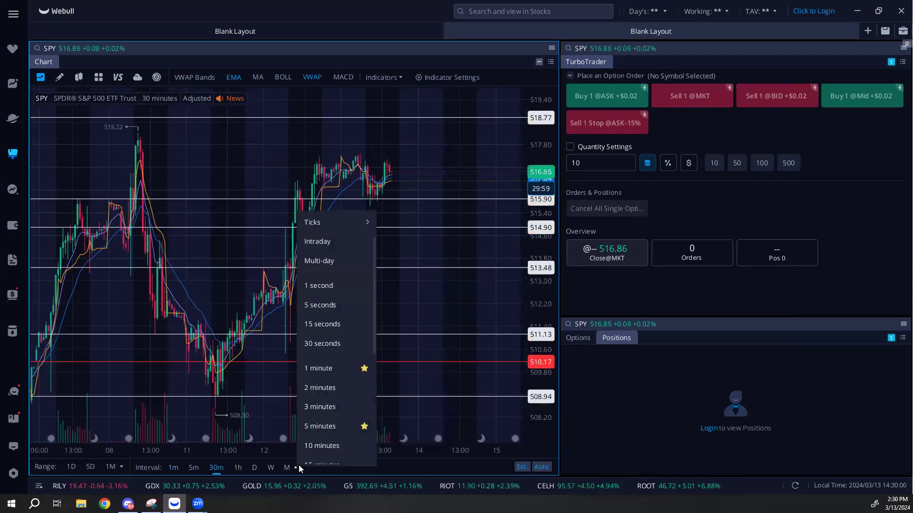
pyautogui.click(326, 443)
pyautogui.moveTo(424, 154); pyautogui.dragTo(408, 152)
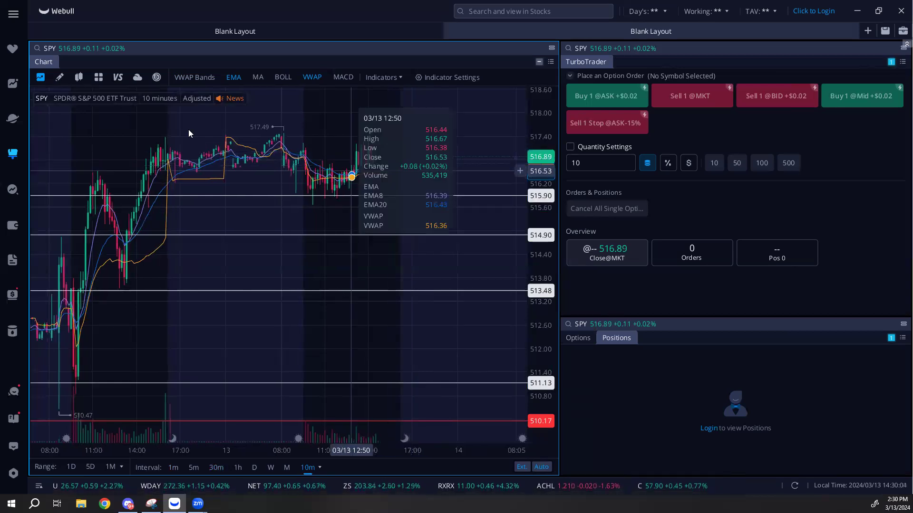
# - Split the chart widget into three stacked charts and sync their indicators and symbol
pyautogui.click(98, 80)
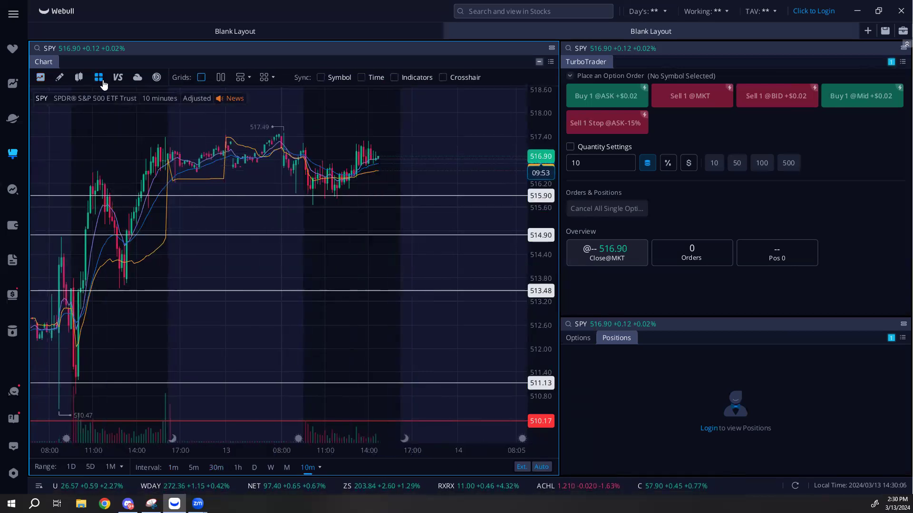
pyautogui.click(397, 78)
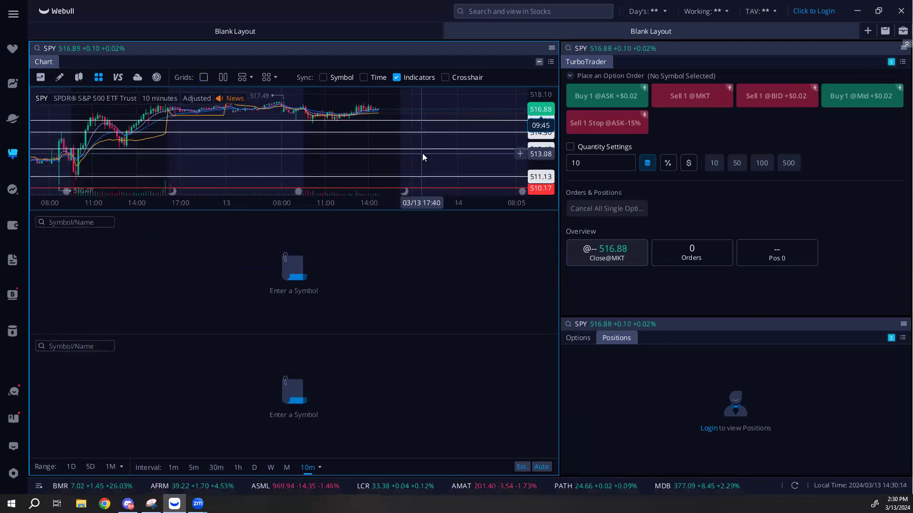
pyautogui.moveTo(413, 107); pyautogui.dragTo(417, 109)
pyautogui.click(350, 142)
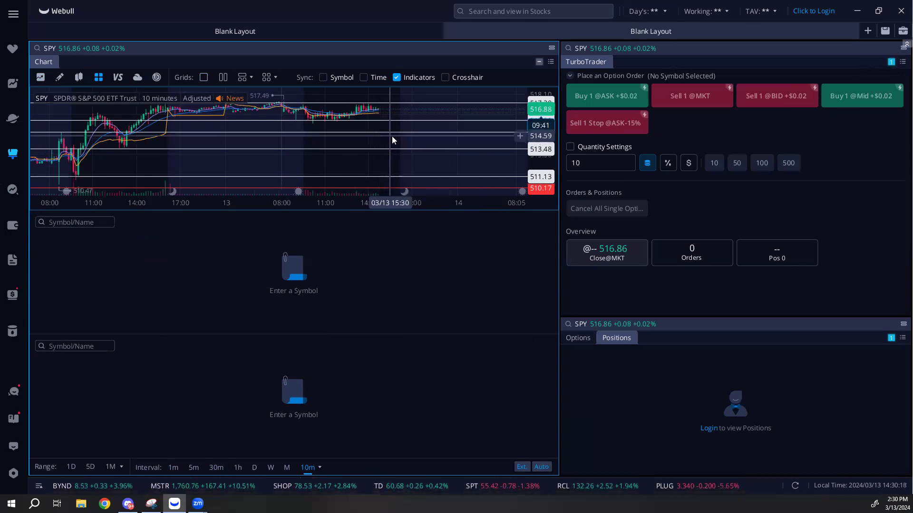
pyautogui.moveTo(396, 139); pyautogui.dragTo(384, 140)
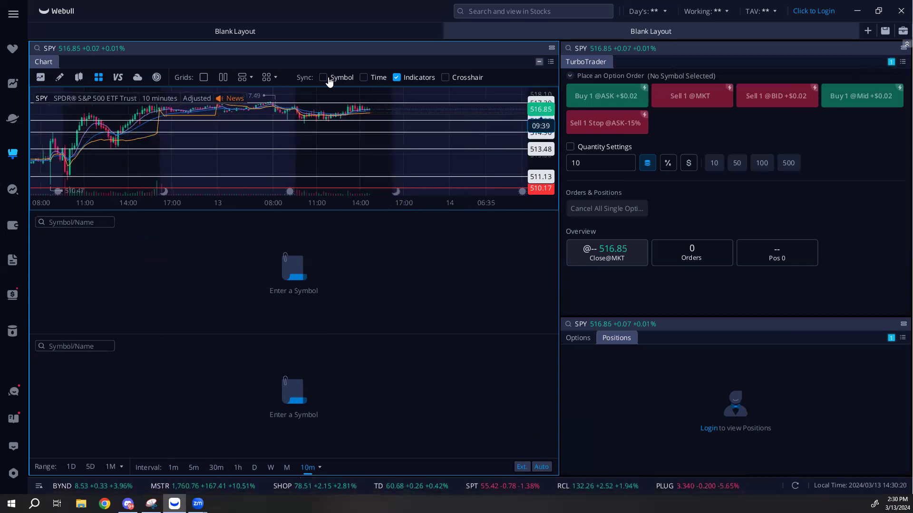
pyautogui.click(322, 78)
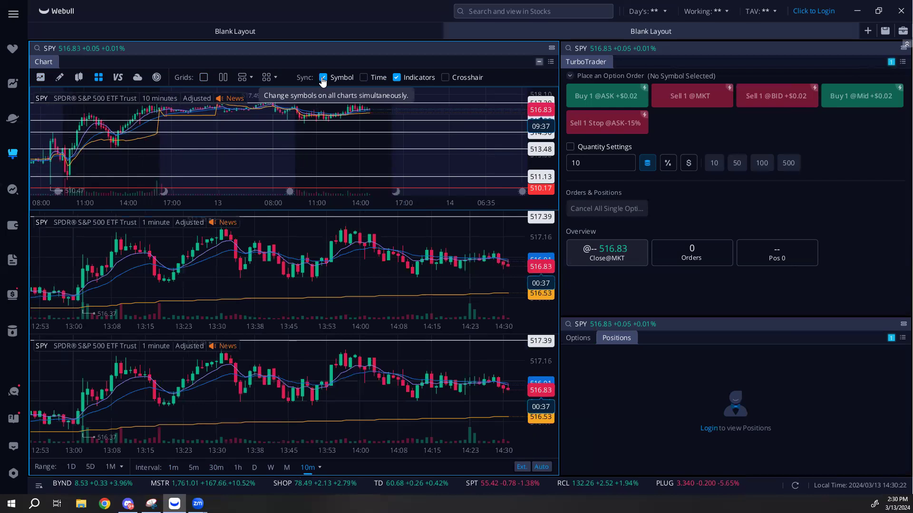
# - Set the middle chart's interval to 30 minutes and stretch its price scale around the latest candles
pyautogui.click(216, 467)
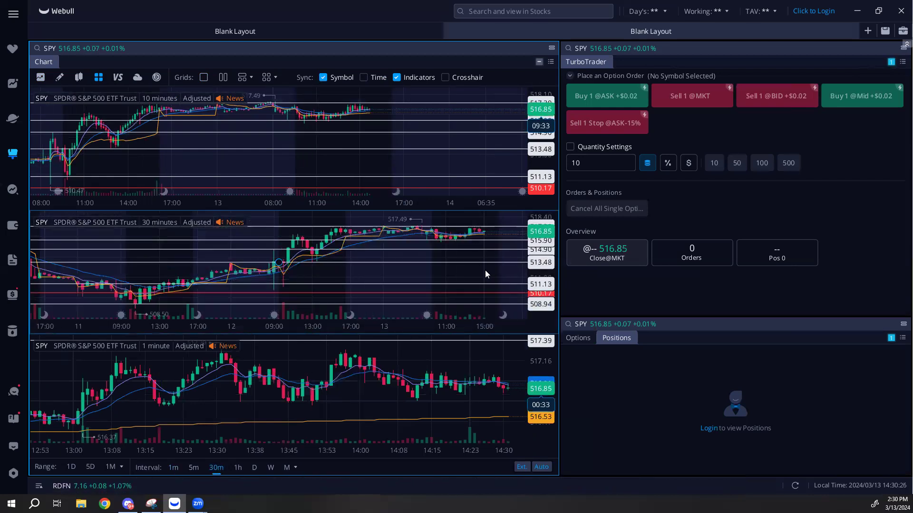
pyautogui.moveTo(485, 270); pyautogui.dragTo(418, 276)
pyautogui.moveTo(545, 267); pyautogui.dragTo(546, 203)
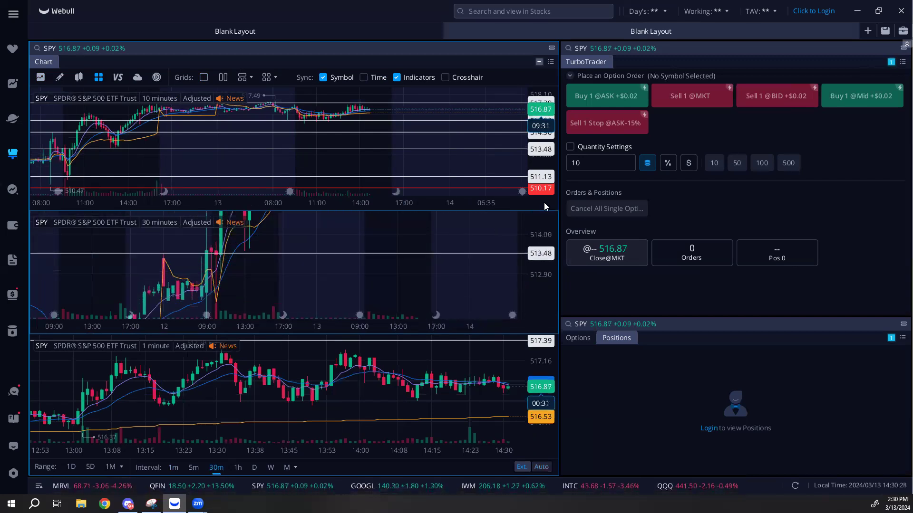
pyautogui.moveTo(452, 235); pyautogui.dragTo(456, 265)
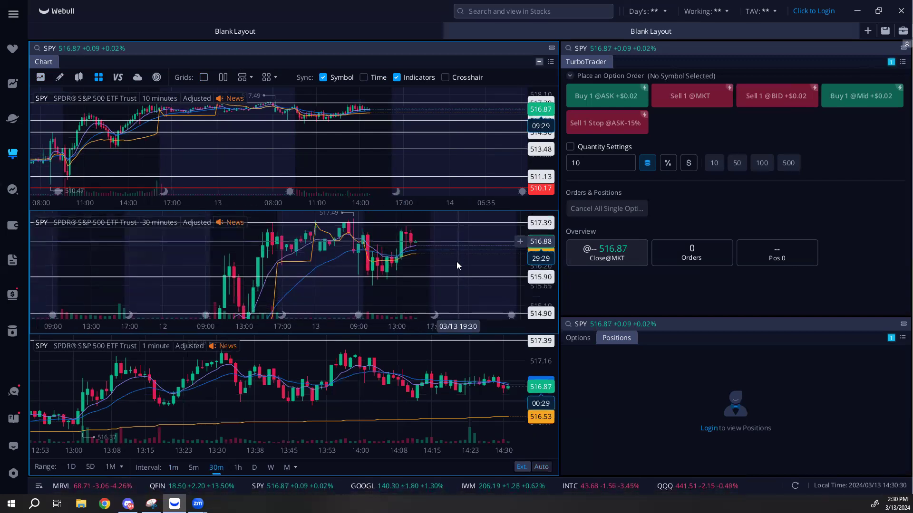
# - Set the lowest chart's interval to 5 minutes
pyautogui.moveTo(431, 370); pyautogui.dragTo(422, 369)
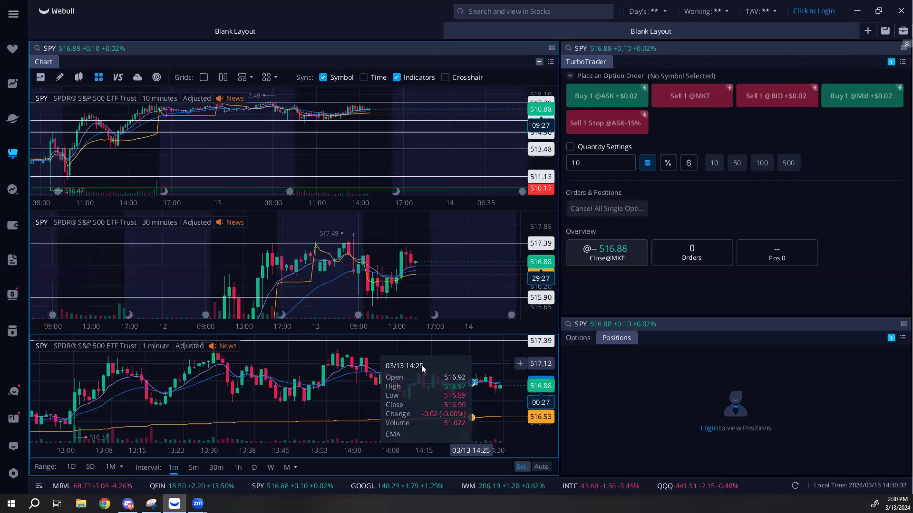
pyautogui.click(194, 467)
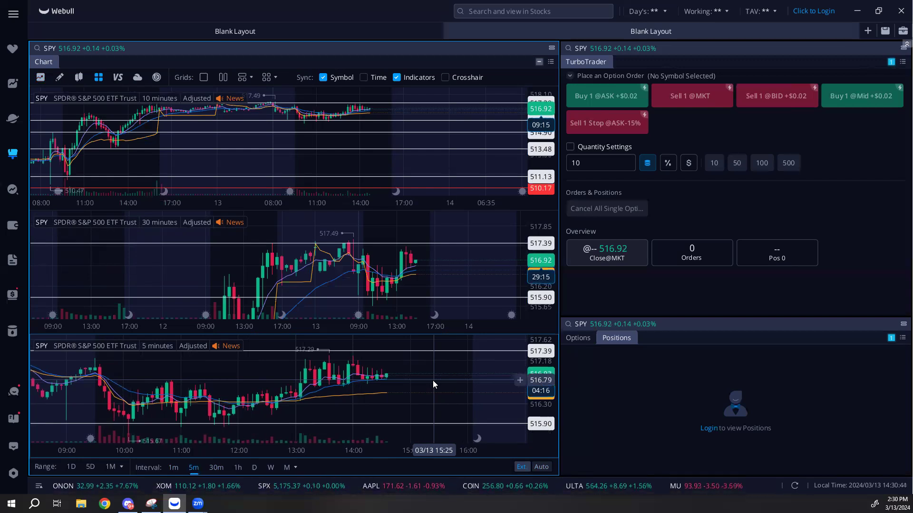
pyautogui.moveTo(432, 380); pyautogui.dragTo(427, 380)
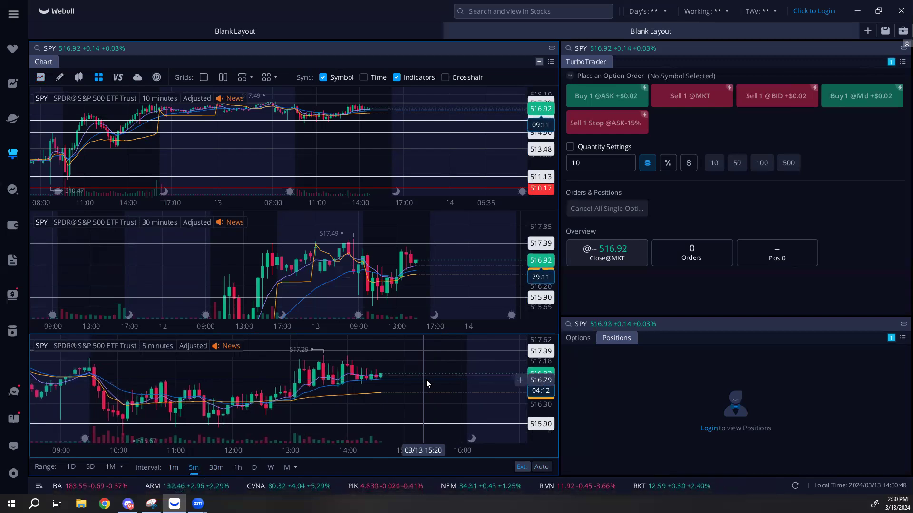
pyautogui.moveTo(409, 383); pyautogui.dragTo(412, 383)
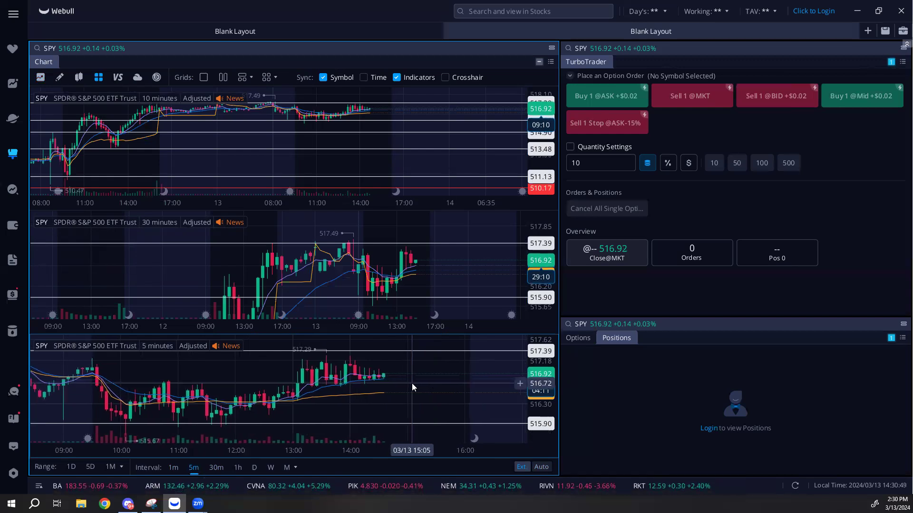
# - Show the SPY options chain in the widget that shares space with Positions
pyautogui.click(578, 338)
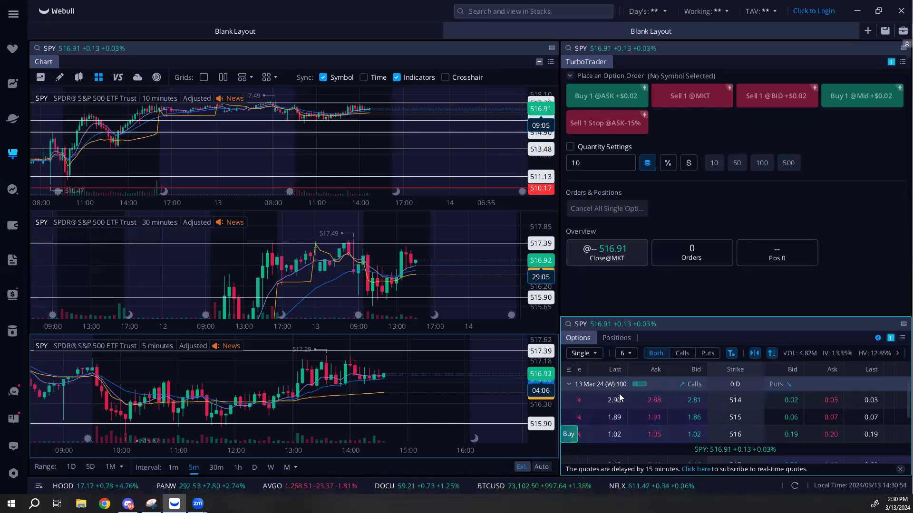
pyautogui.click(656, 439)
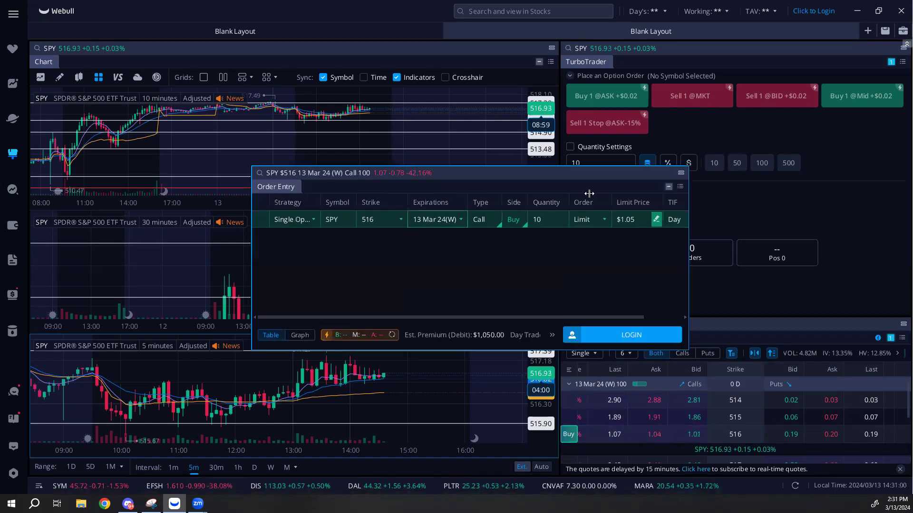
pyautogui.click(682, 190)
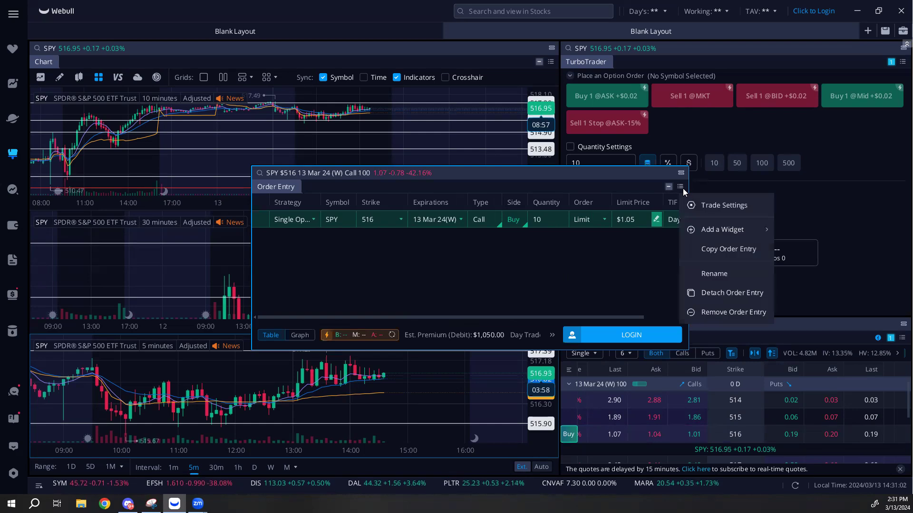
pyautogui.click(716, 312)
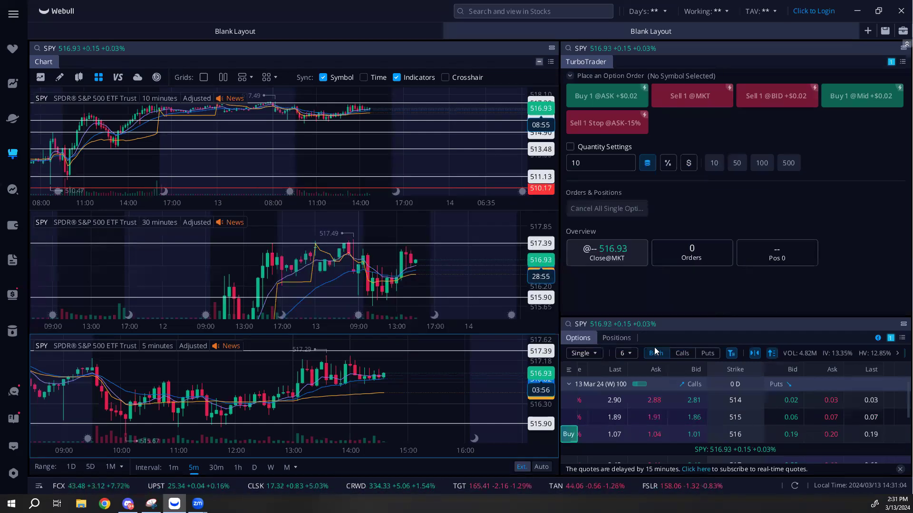
# - Select the SPY $516 13 Mar 24 call in the options chain and link the chart widget to group 1
pyautogui.click(615, 436)
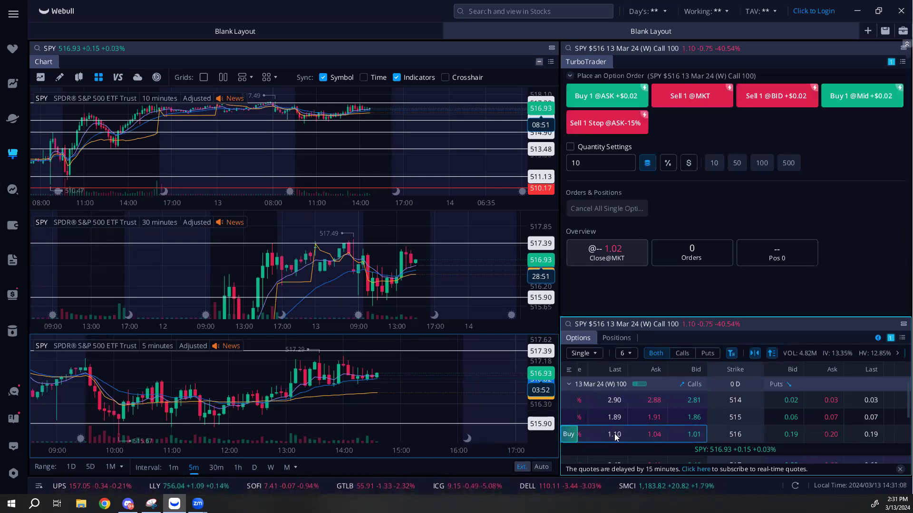
pyautogui.moveTo(426, 382); pyautogui.dragTo(406, 383)
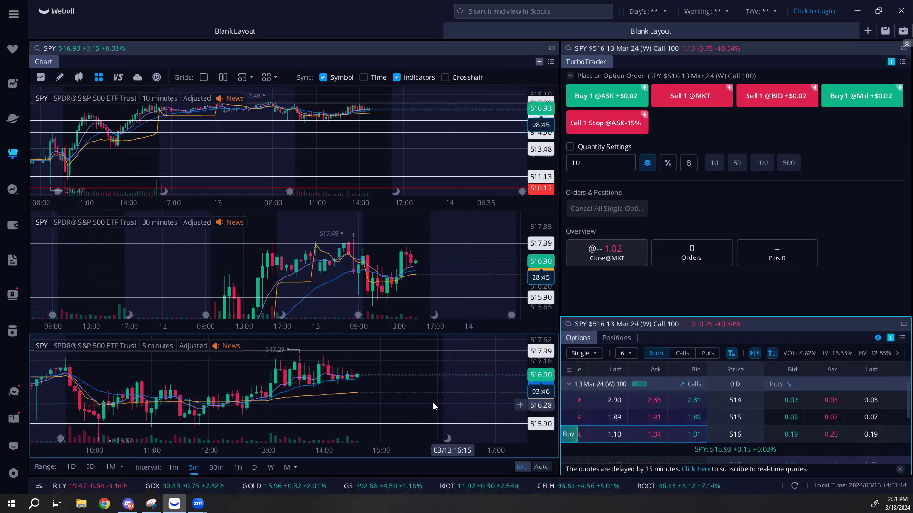
pyautogui.click(419, 376)
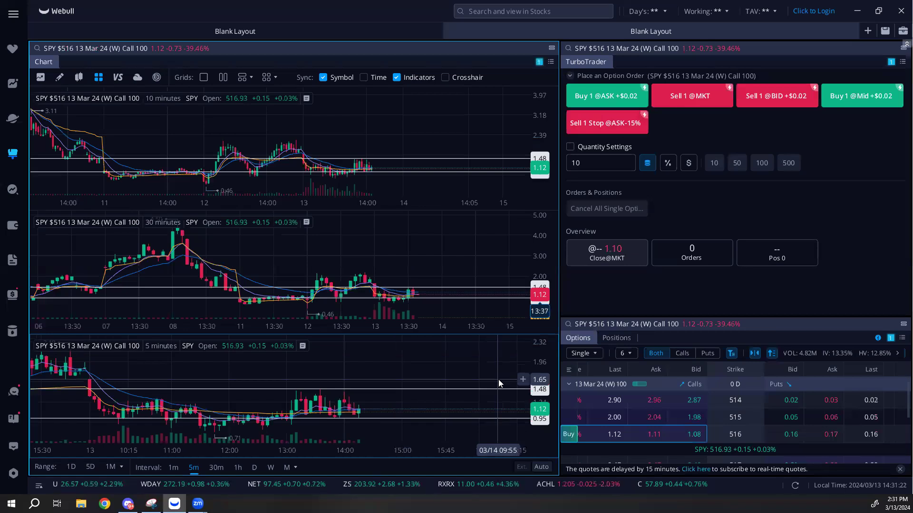
# - Turn off symbol sync between the charts and set the middle 30-minute chart's symbol to SPY
pyautogui.click(323, 77)
pyautogui.click(60, 222)
pyautogui.click(60, 222)
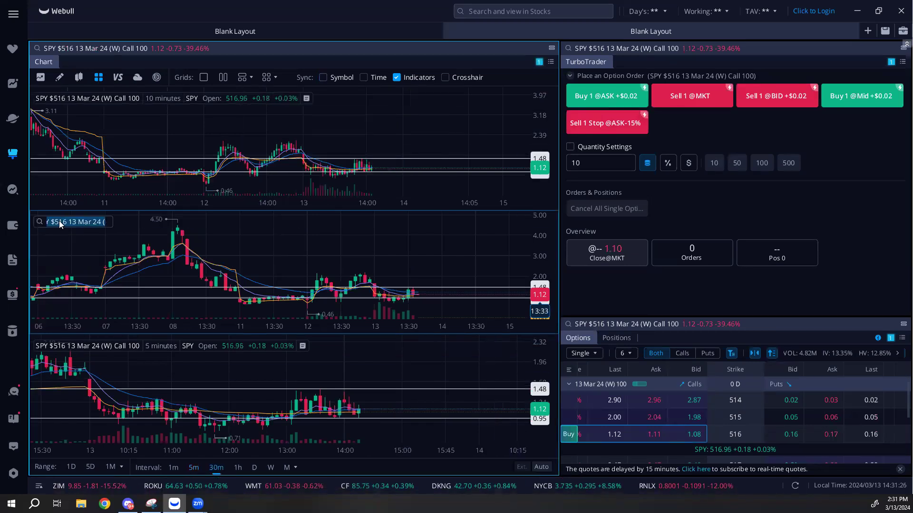
pyautogui.write('spy')
pyautogui.click(68, 246)
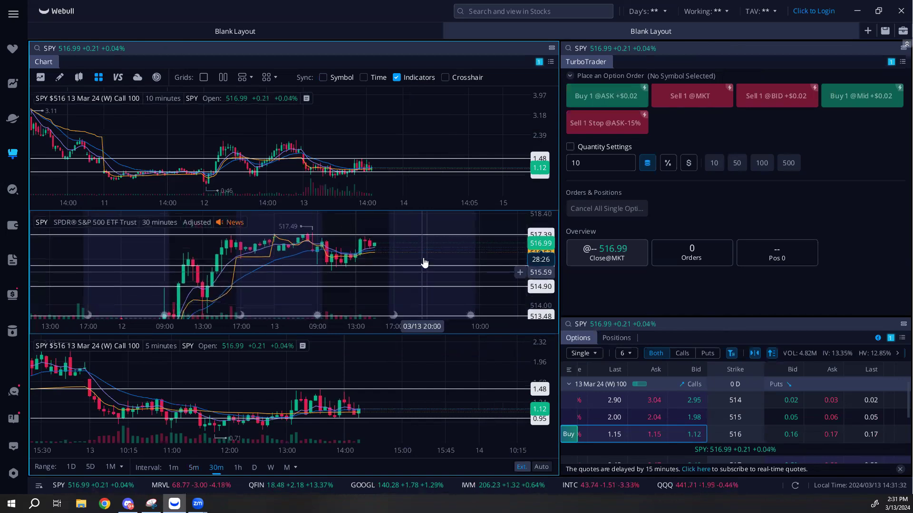
# - Set the uppermost 10-minute chart's symbol to SPY
pyautogui.click(51, 98)
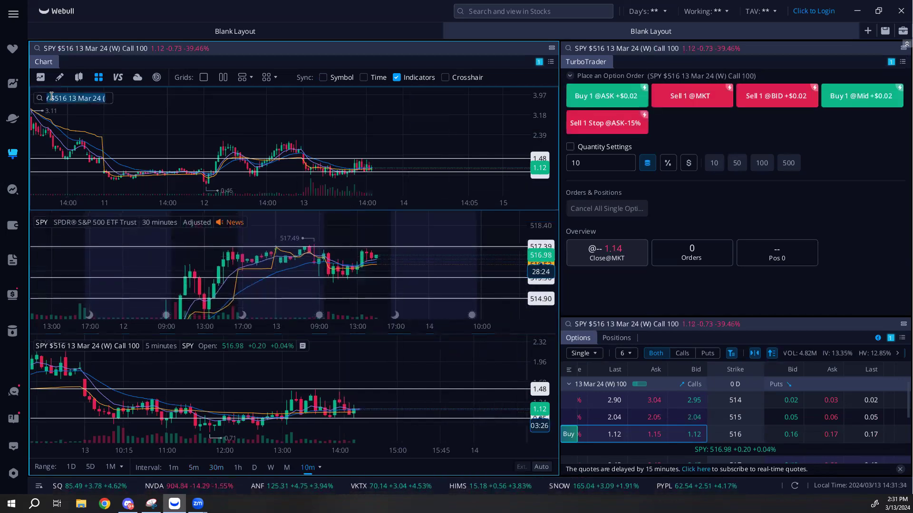
pyautogui.write('spy')
pyautogui.click(62, 117)
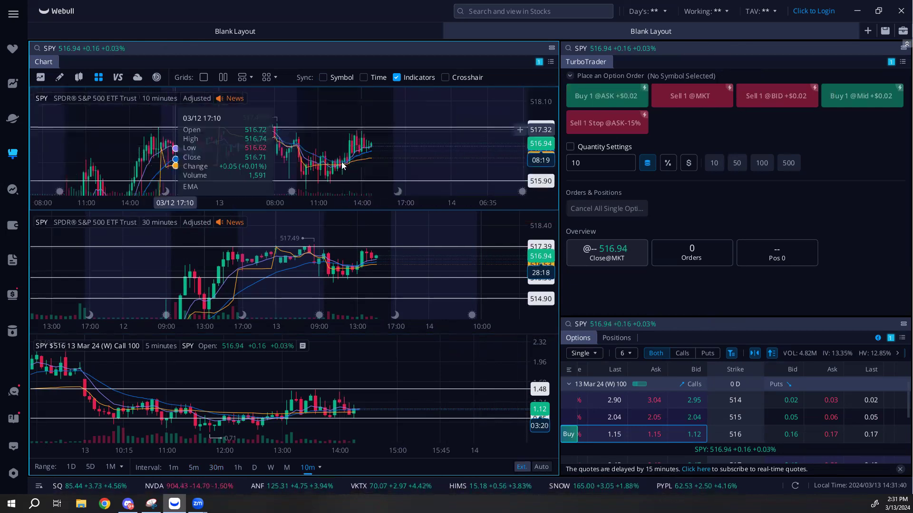
# - Set the $516 call's chart to a 1-minute interval and bring its recent candles into view
pyautogui.click(407, 363)
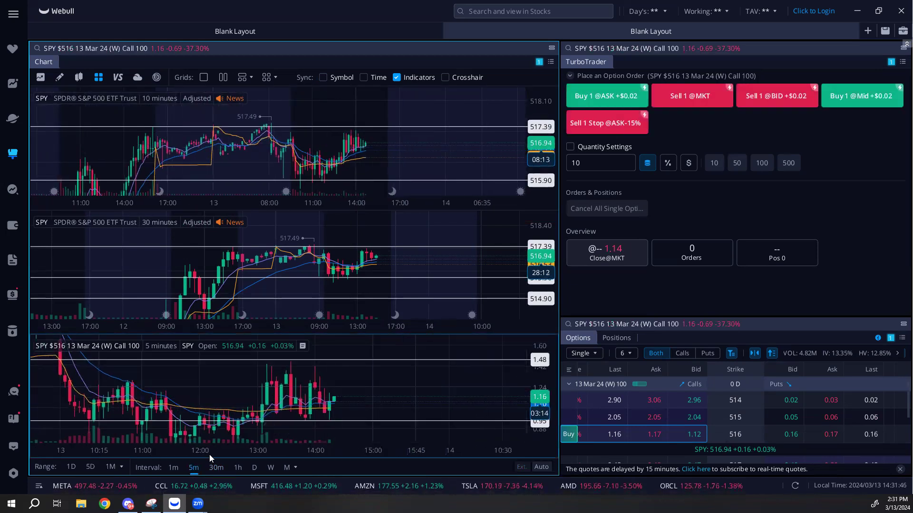
pyautogui.click(174, 469)
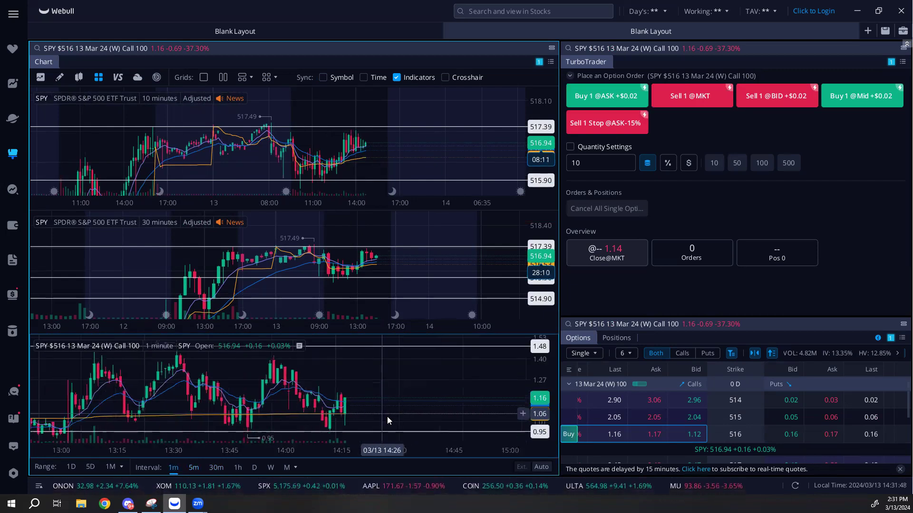
pyautogui.scroll(2, 395, 397)
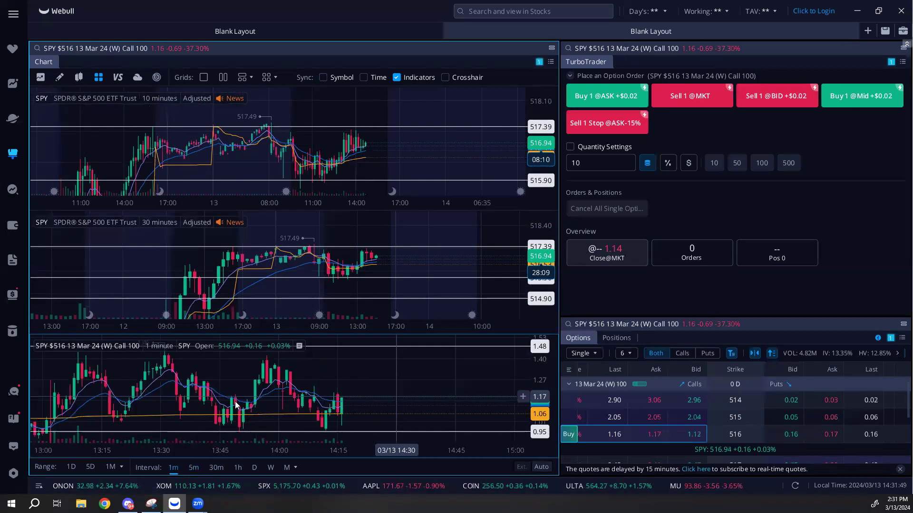
pyautogui.moveTo(236, 405); pyautogui.dragTo(271, 394)
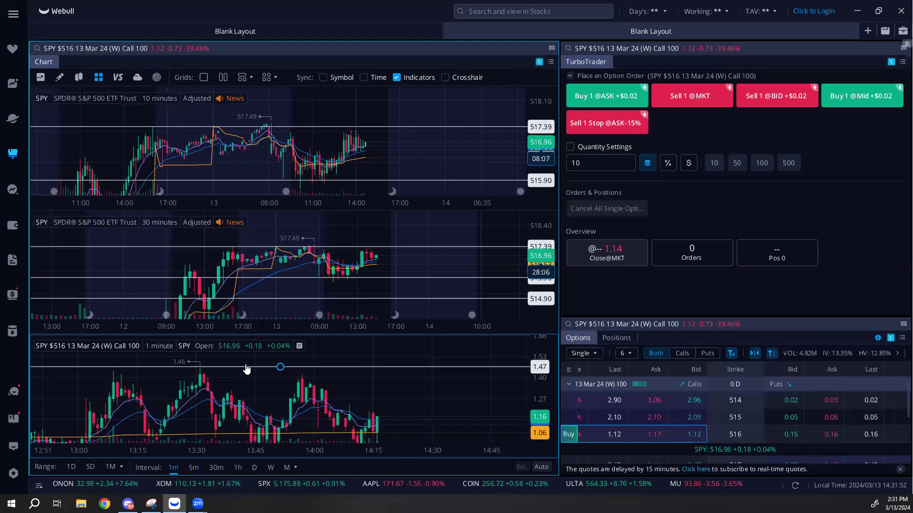
# - Enable the TurboTrader quantity settings and set the order quantity to 5
pyautogui.click(395, 399)
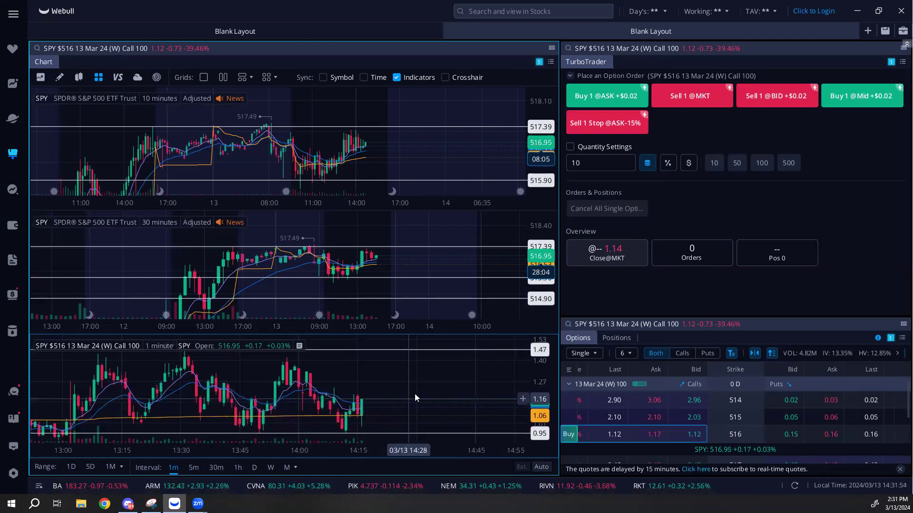
pyautogui.scroll(3, 415, 393)
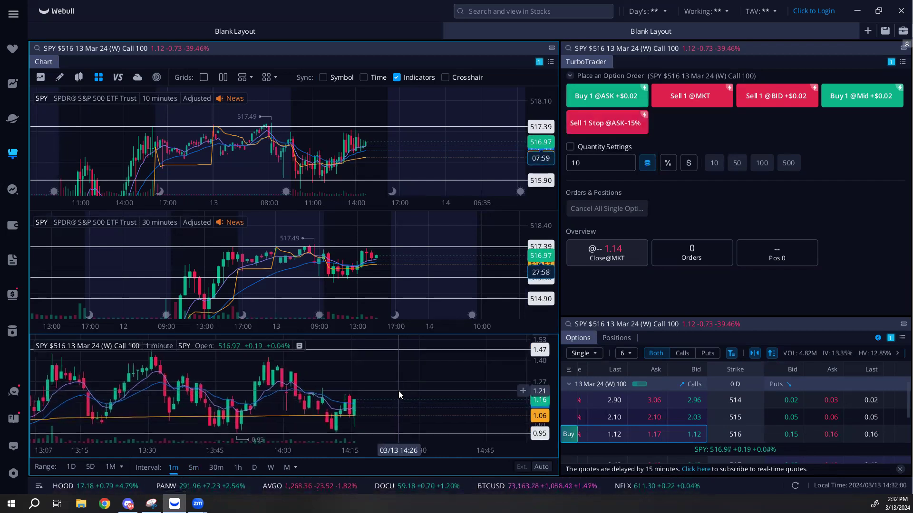
pyautogui.click(571, 147)
pyautogui.click(585, 159)
pyautogui.write('0')
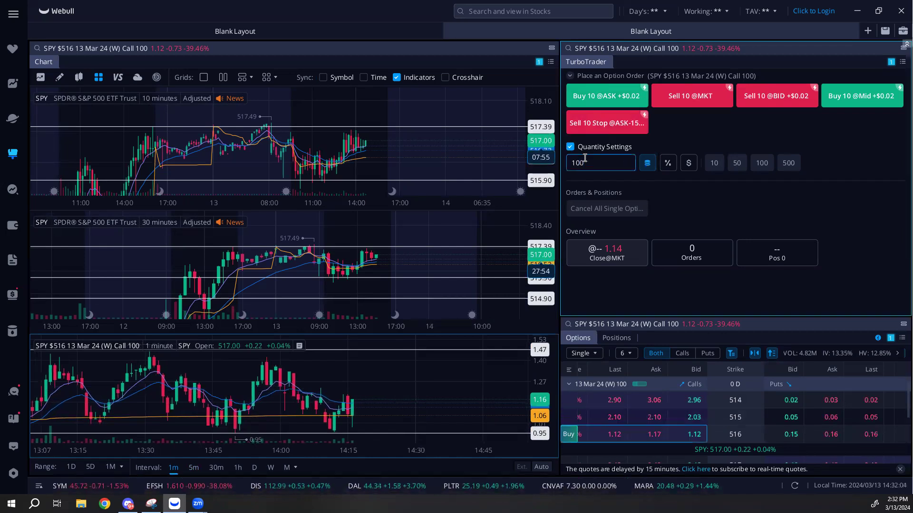
pyautogui.write('00')
pyautogui.press('BackSpace')
pyautogui.press('BackSpace')
pyautogui.press('BackSpace')
pyautogui.press('BackSpace')
pyautogui.press('BackSpace')
pyautogui.write('5')
pyautogui.click(394, 391)
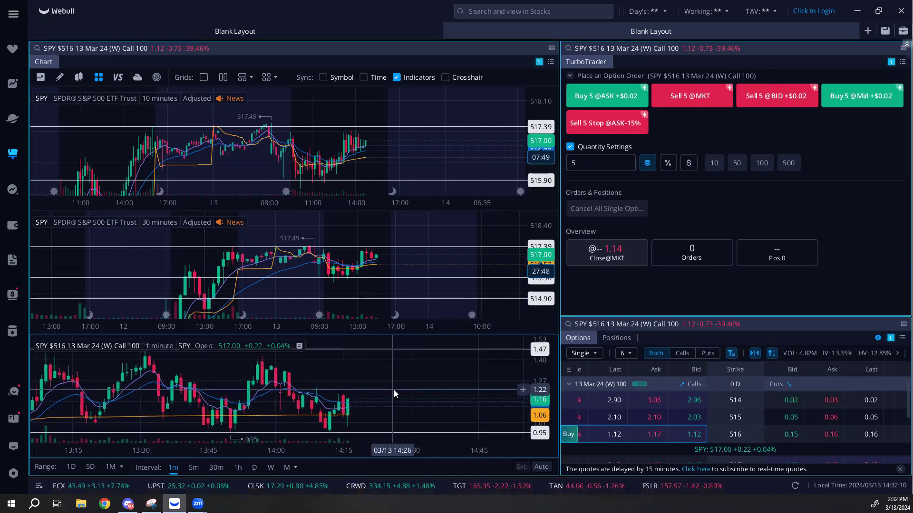
# - Try the percentage and dollar quantity modes in TurboTrader and return to the number-of-contracts mode
pyautogui.click(669, 166)
pyautogui.click(689, 163)
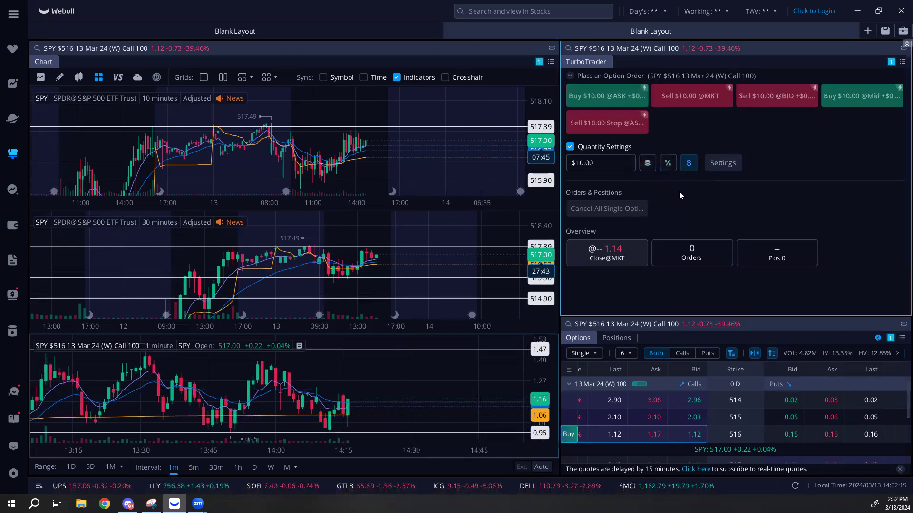
pyautogui.click(645, 167)
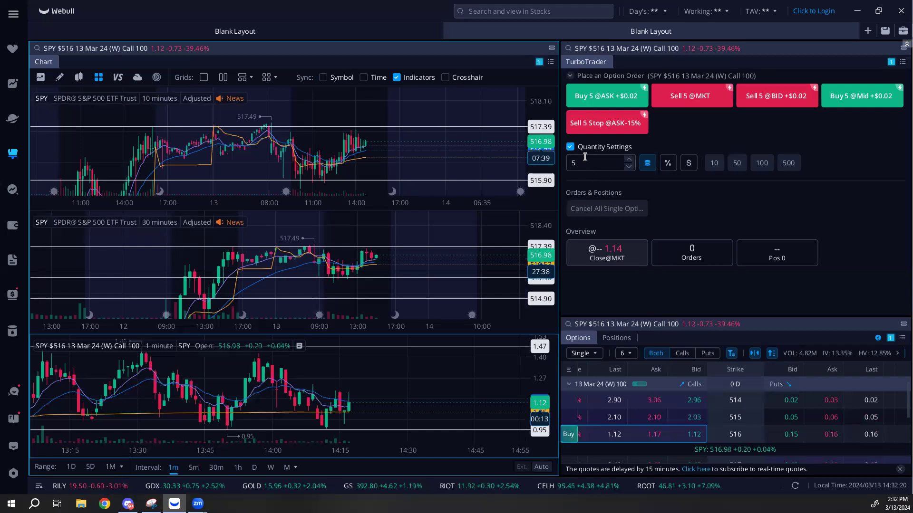
# - Load the SPY $517, $516 and $515 calls in turn from the options chain into the linked 1-minute chart
pyautogui.moveTo(418, 389); pyautogui.dragTo(409, 389)
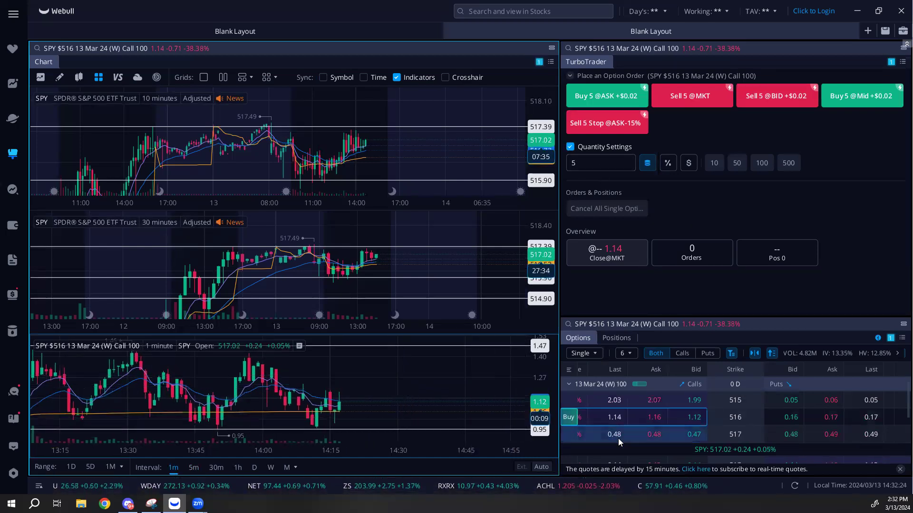
pyautogui.click(615, 435)
pyautogui.click(614, 417)
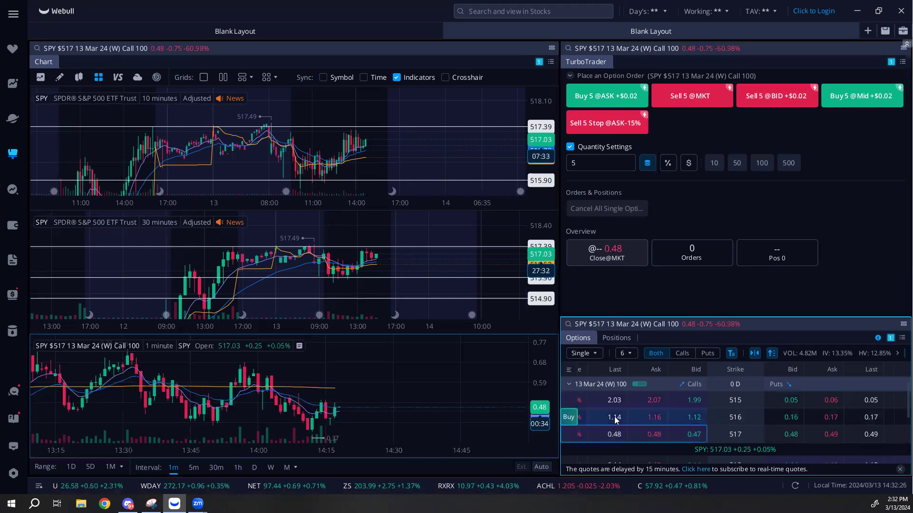
pyautogui.click(614, 400)
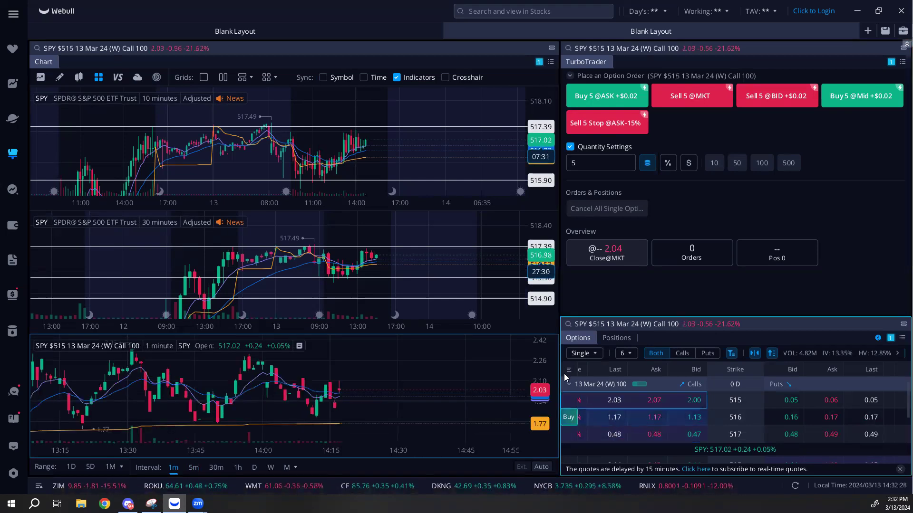
# - Set the symbols of the 10-minute and 30-minute charts to TSLA and bring the latest 30-minute candles into view
pyautogui.click(43, 99)
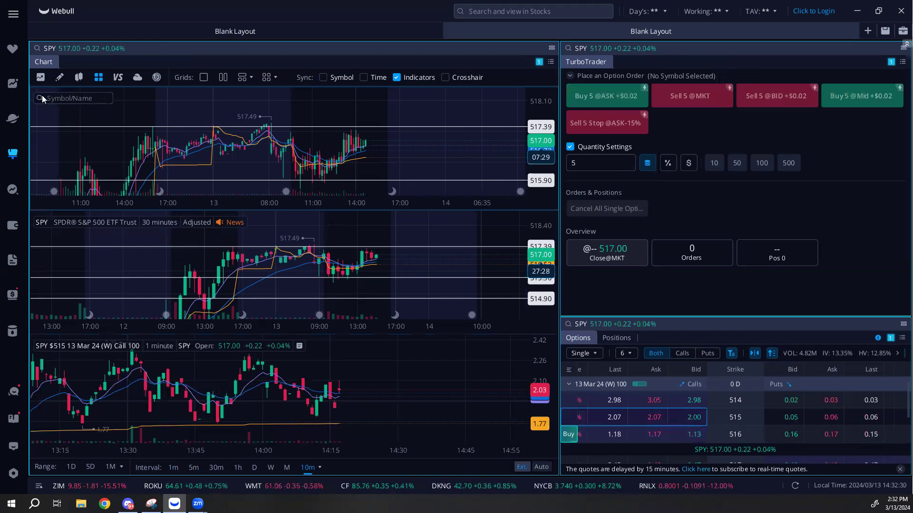
pyautogui.write('tsla')
pyautogui.click(96, 125)
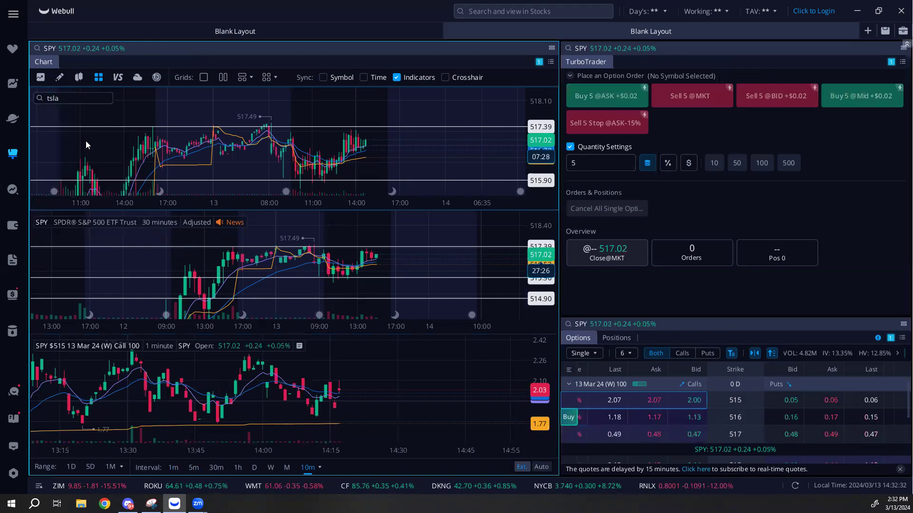
pyautogui.click(48, 223)
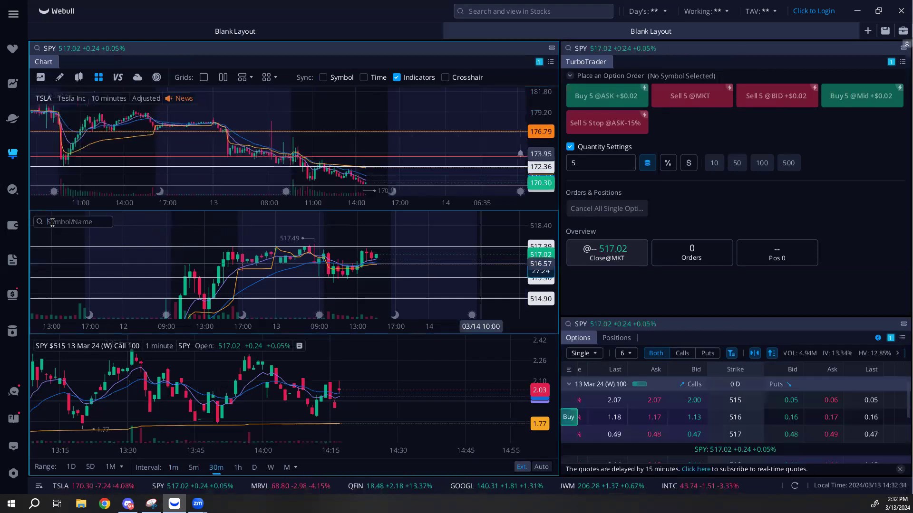
pyautogui.write('tsla')
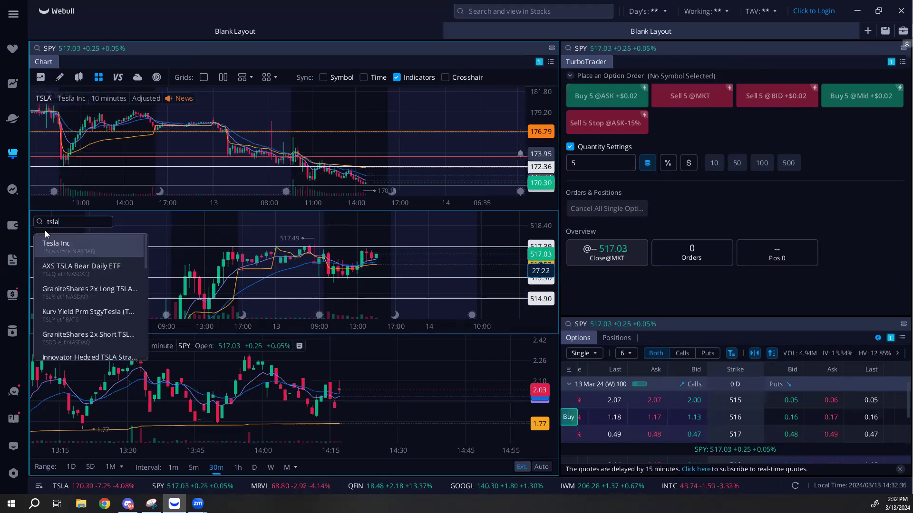
pyautogui.click(71, 244)
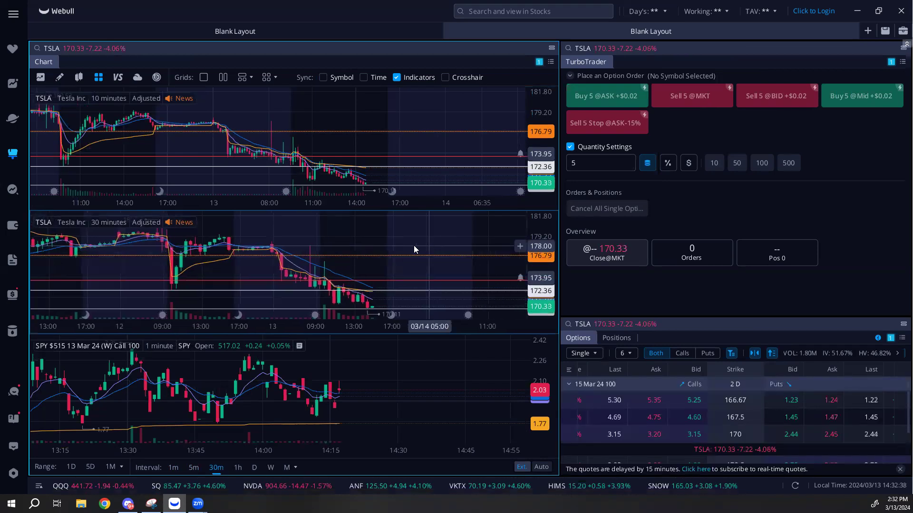
pyautogui.scroll(5, 414, 244)
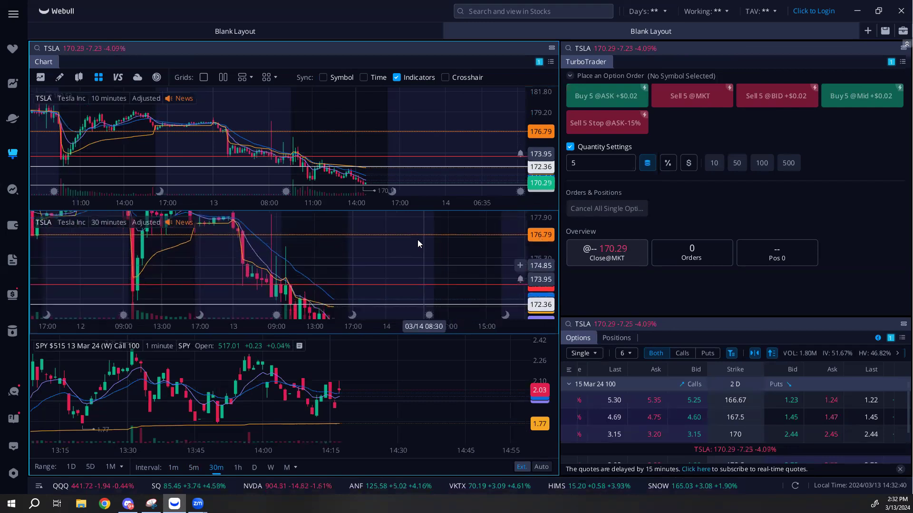
pyautogui.scroll(3, 417, 243)
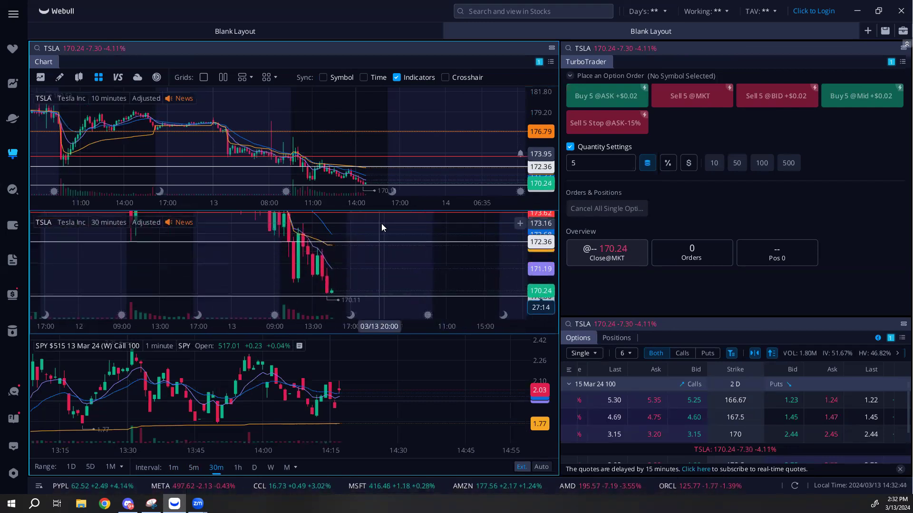
# - Set the 1-minute chart's symbol to TSLA and load the TSLA $170 15 Mar 24 put from the options chain
pyautogui.click(52, 350)
pyautogui.write('ts')
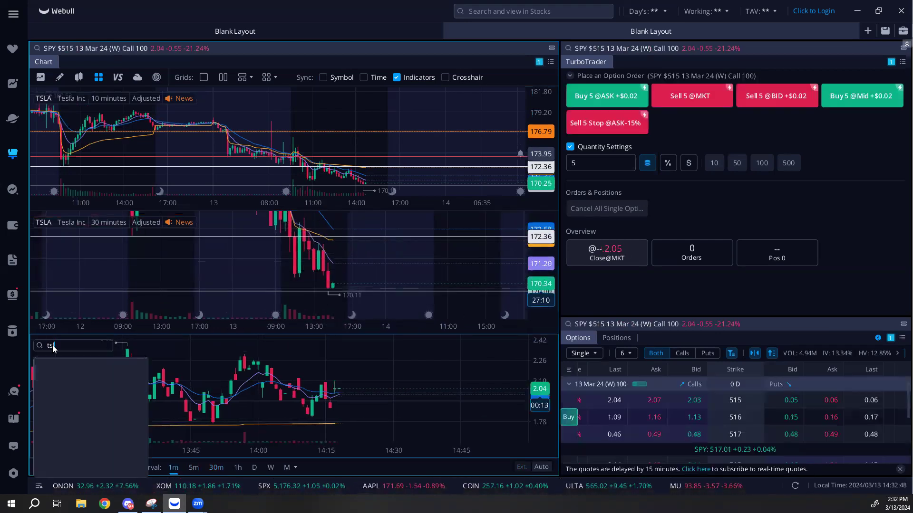
pyautogui.click(76, 372)
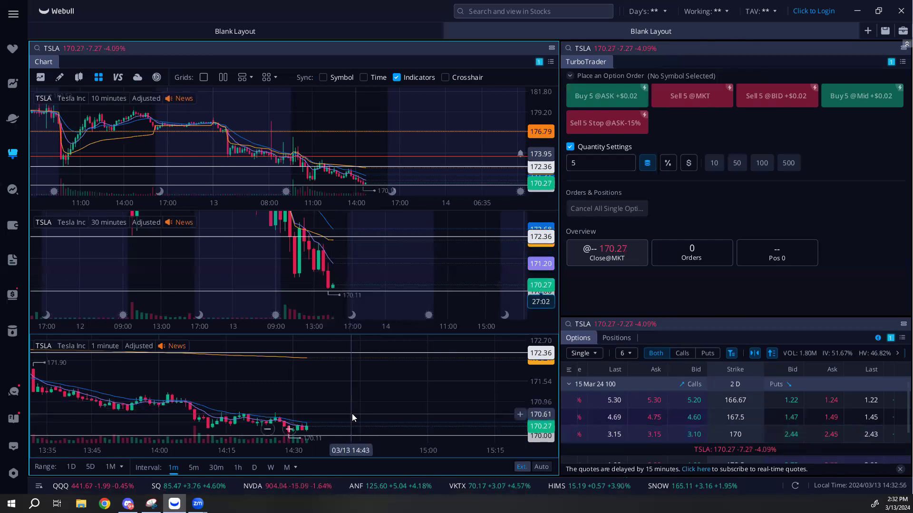
pyautogui.click(871, 437)
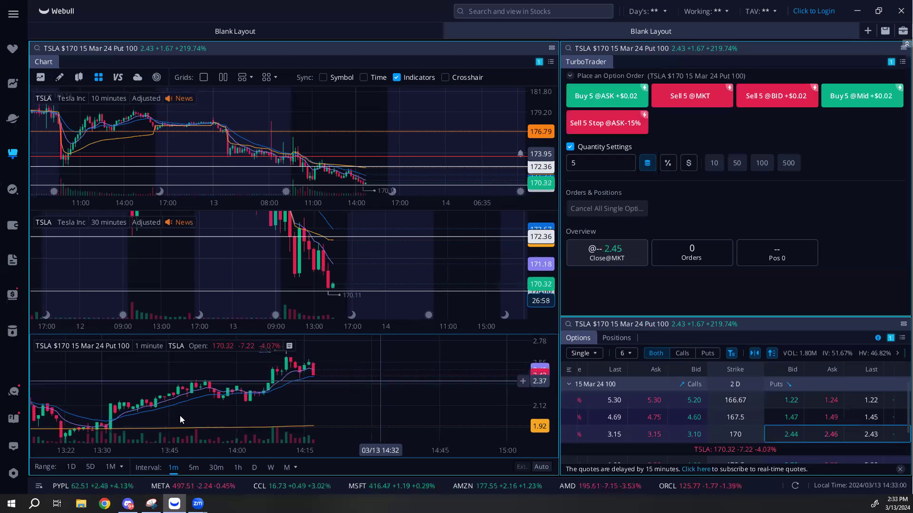
# - Set the TSLA $170 put's chart to a 5-minute interval and enlarge the 30-minute chart's recent candles
pyautogui.click(193, 467)
pyautogui.moveTo(368, 395); pyautogui.dragTo(407, 389)
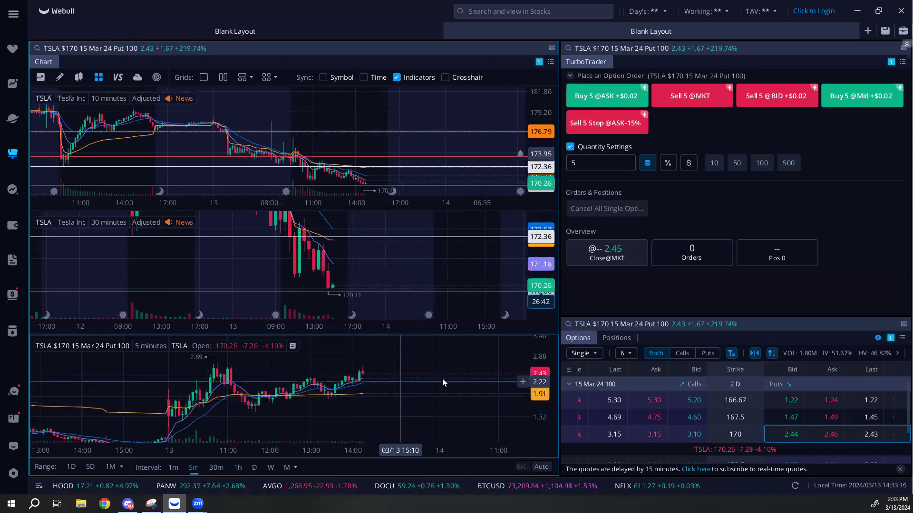
pyautogui.click(395, 263)
pyautogui.scroll(2, 399, 263)
pyautogui.scroll(2, 399, 263)
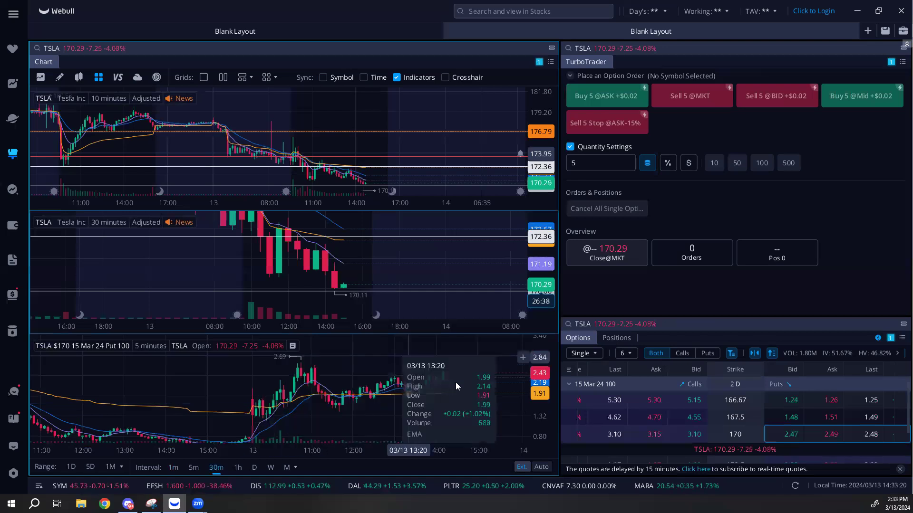
# - Set the TurboTrader order quantity to 1
pyautogui.moveTo(461, 394); pyautogui.dragTo(424, 395)
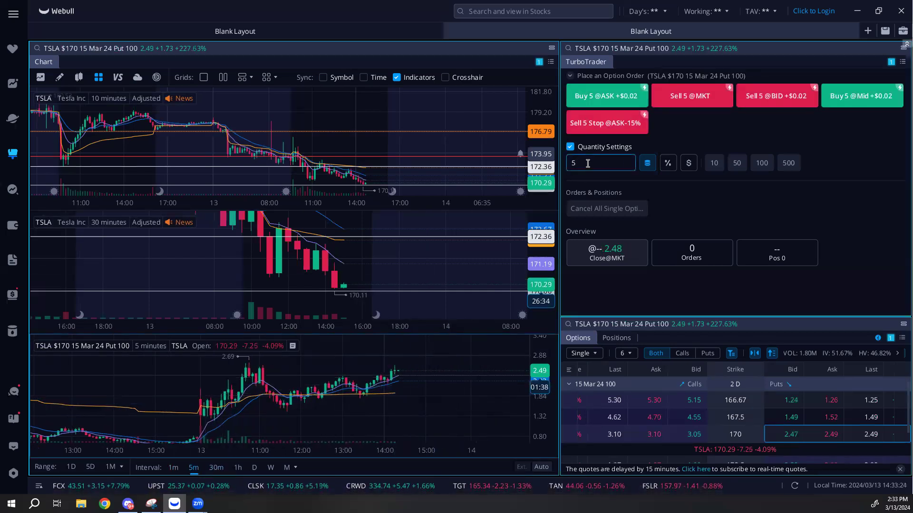
pyautogui.press('BackSpace')
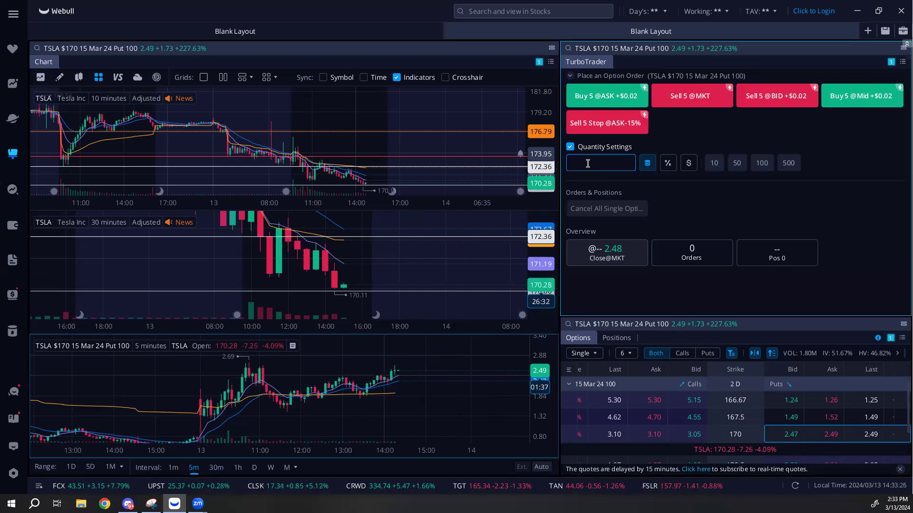
pyautogui.click(438, 384)
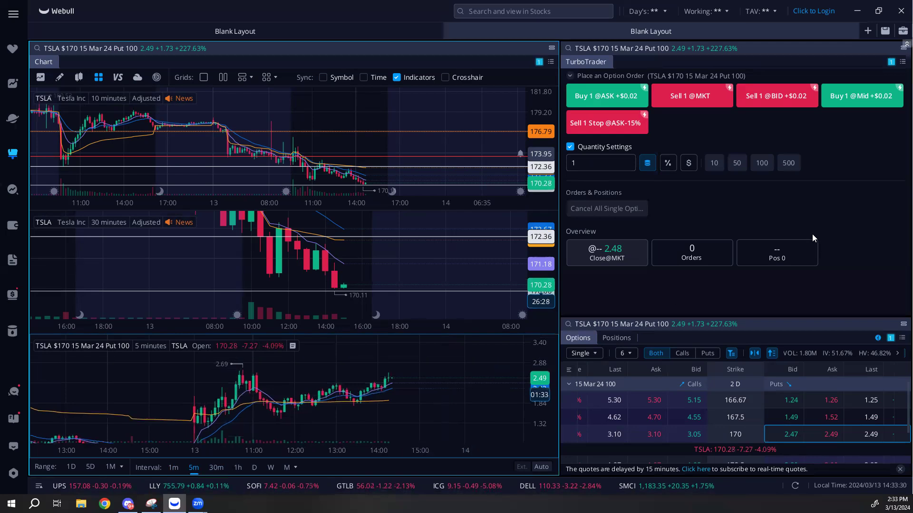
pyautogui.moveTo(623, 128)
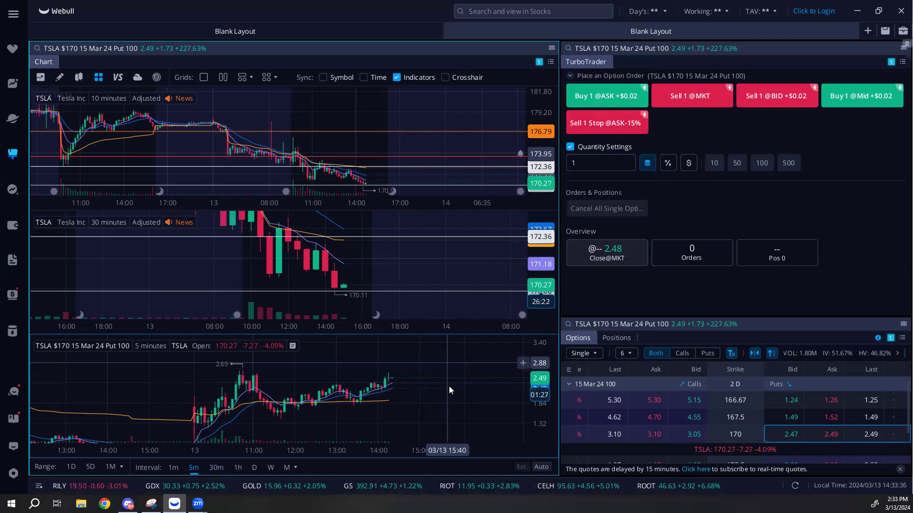
pyautogui.hscroll(2, 448, 386)
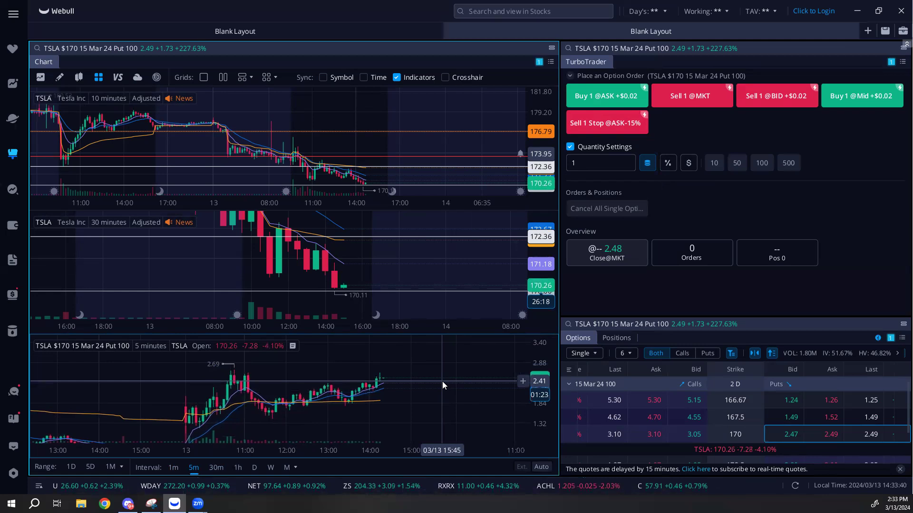
pyautogui.moveTo(442, 381); pyautogui.dragTo(425, 387)
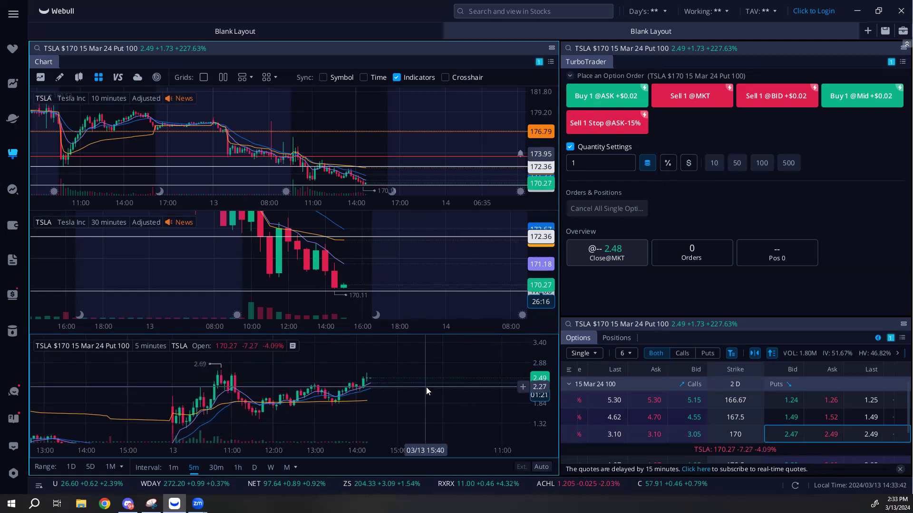
pyautogui.hscroll(1, 428, 388)
pyautogui.moveTo(431, 390); pyautogui.dragTo(429, 390)
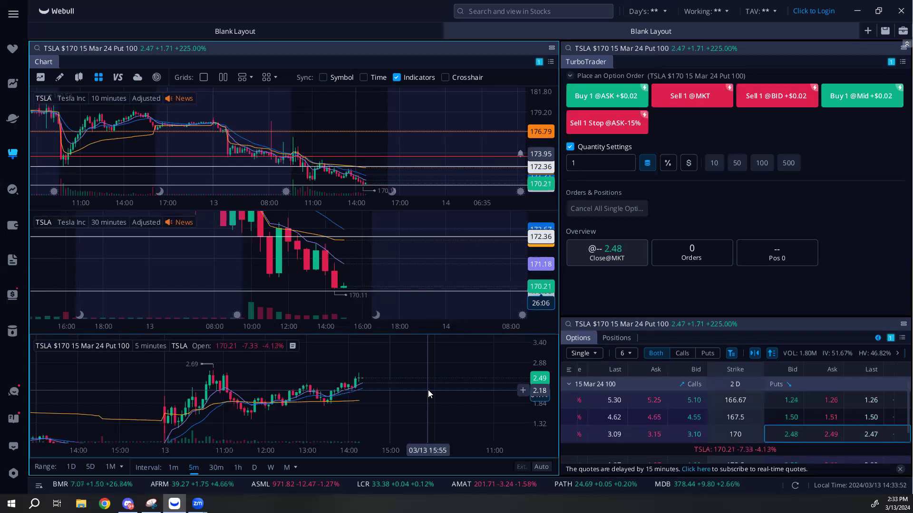
pyautogui.moveTo(427, 390); pyautogui.dragTo(417, 390)
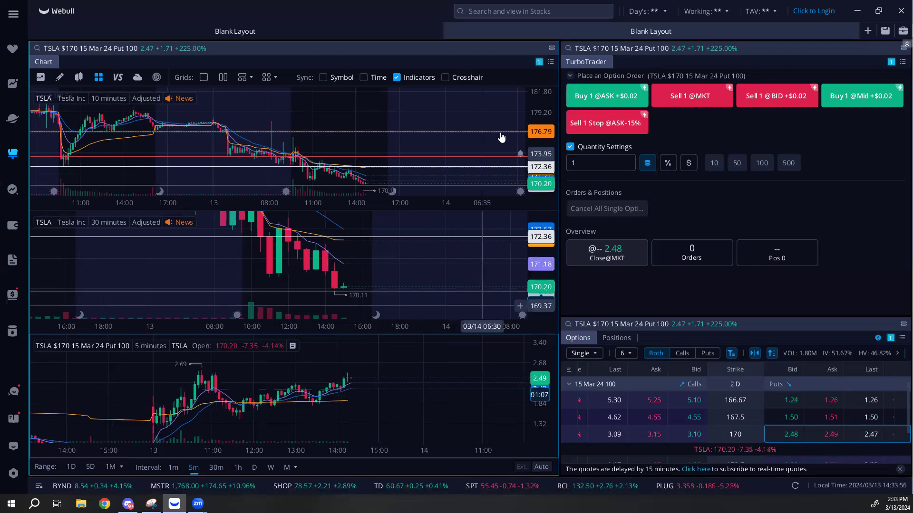
# - Assign the second layout's chart, TurboTrader and options widgets to cross-layout group 1
pyautogui.click(538, 63)
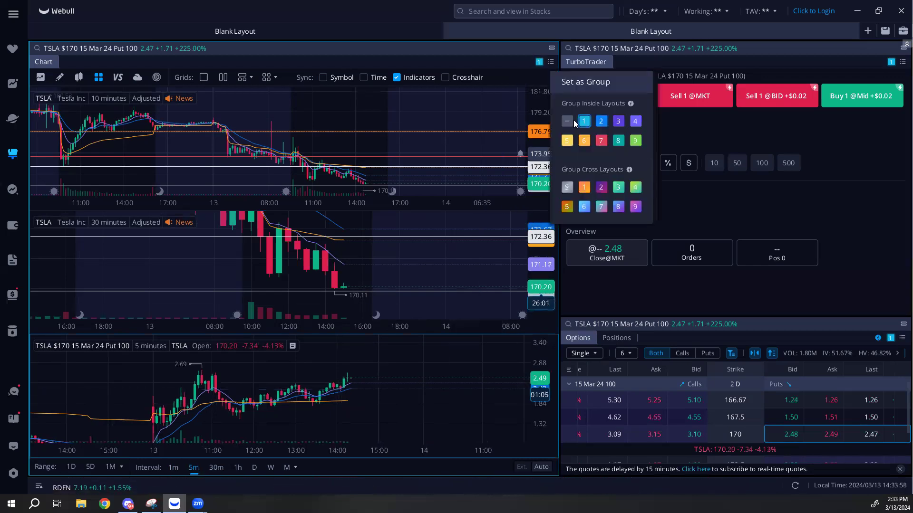
pyautogui.click(584, 187)
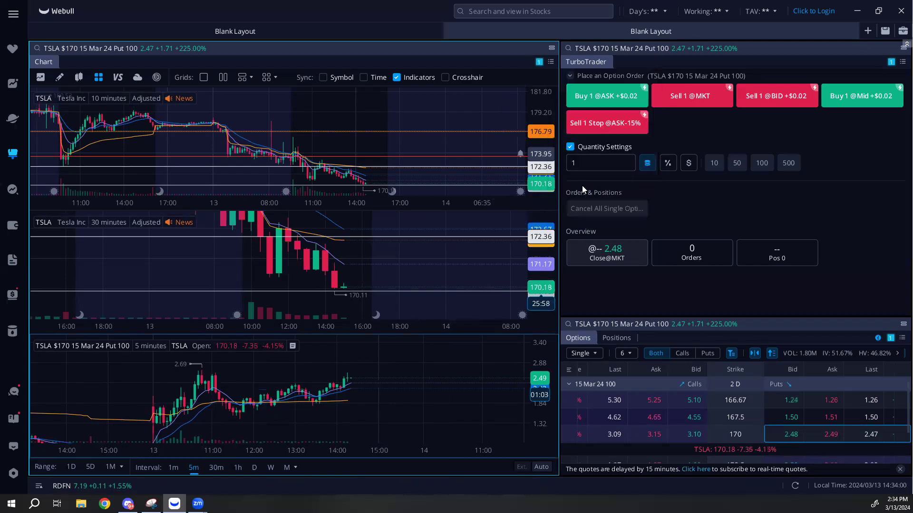
pyautogui.click(891, 62)
pyautogui.click(847, 189)
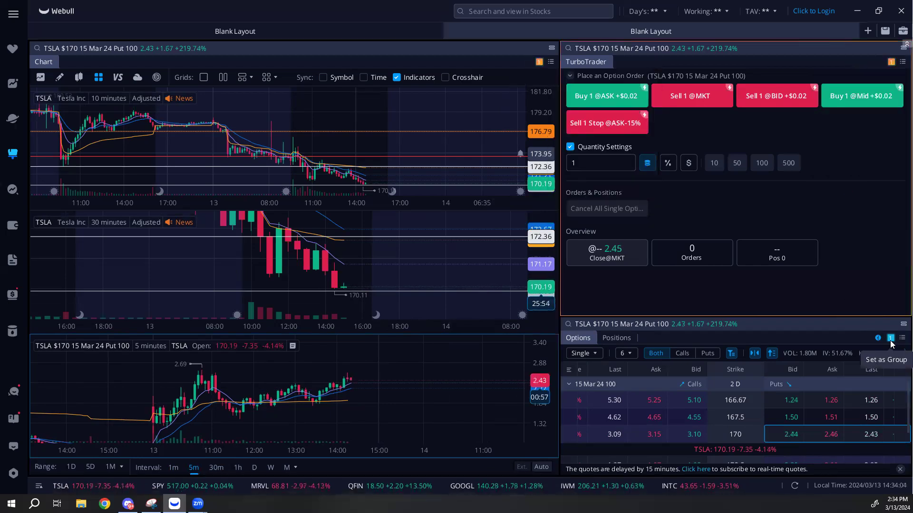
pyautogui.click(890, 337)
pyautogui.click(847, 463)
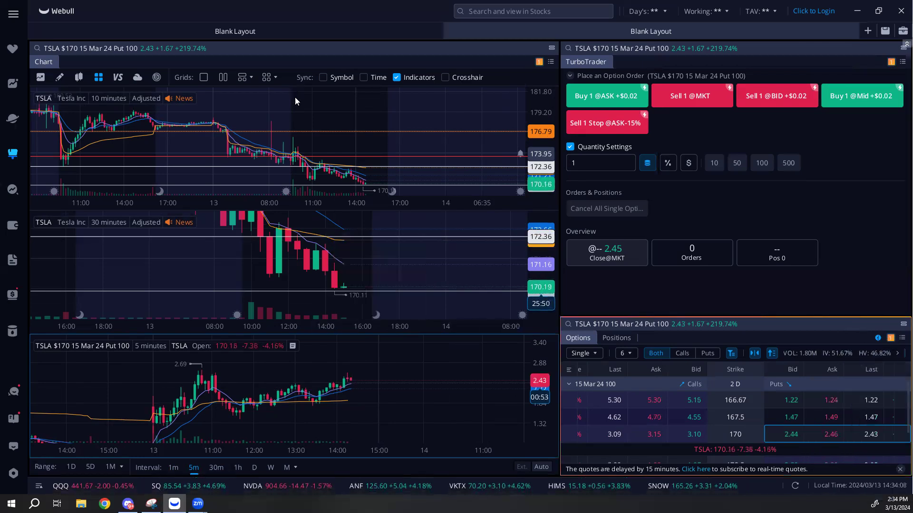
# - Switch to the first layout and assign its chart, options and TurboTrader widgets to cross-layout group 1
pyautogui.click(259, 32)
pyautogui.click(549, 62)
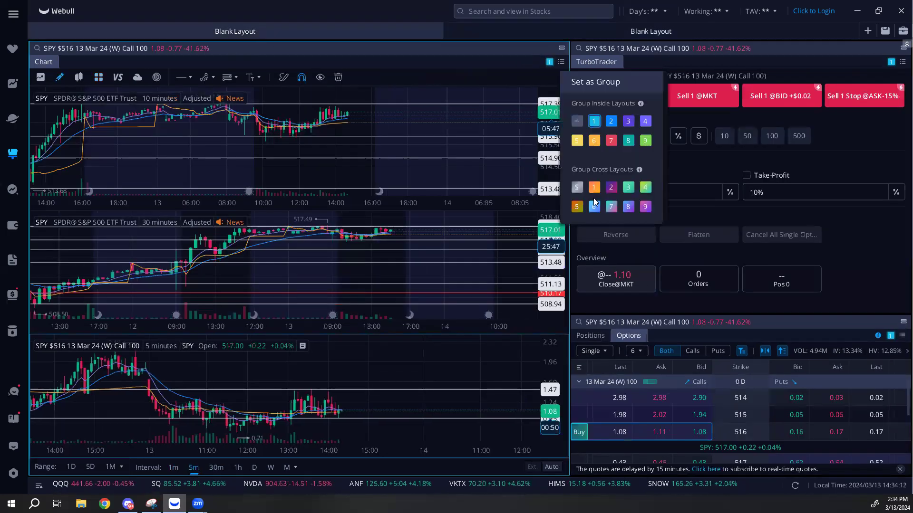
pyautogui.click(586, 93)
pyautogui.click(890, 335)
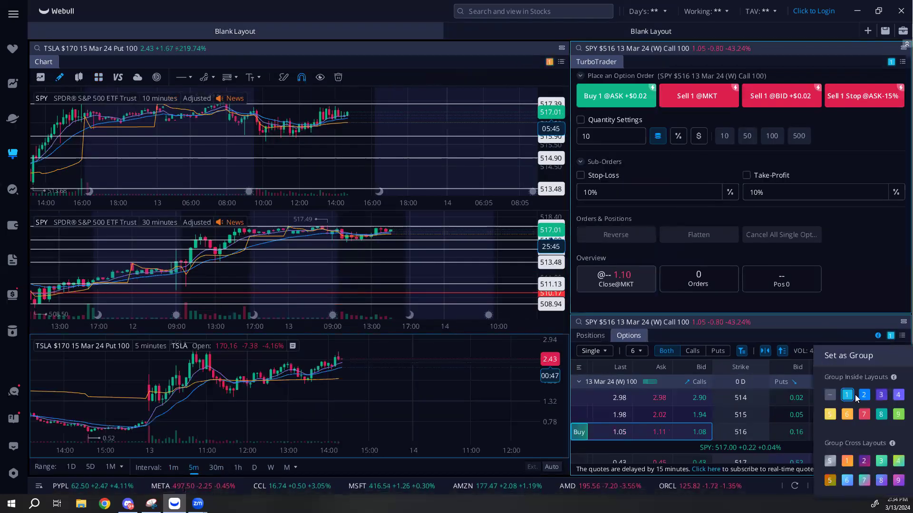
pyautogui.click(847, 461)
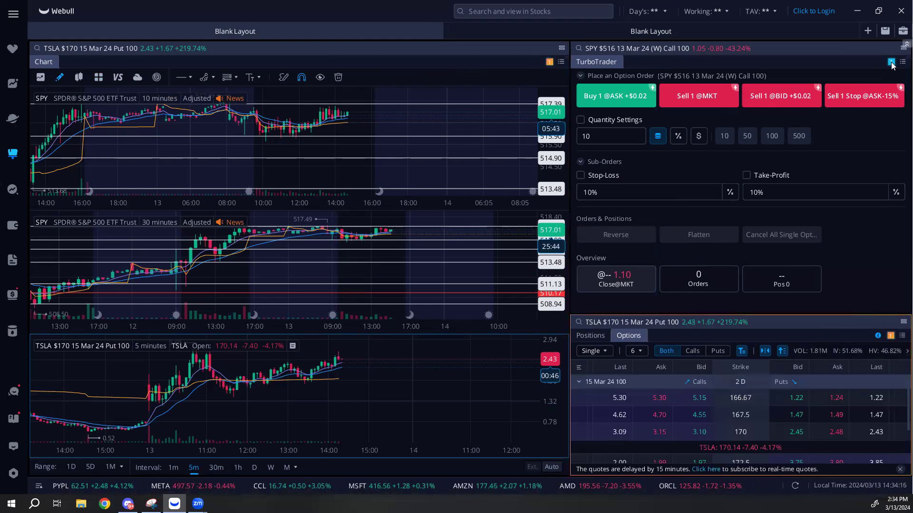
pyautogui.click(891, 62)
pyautogui.click(846, 187)
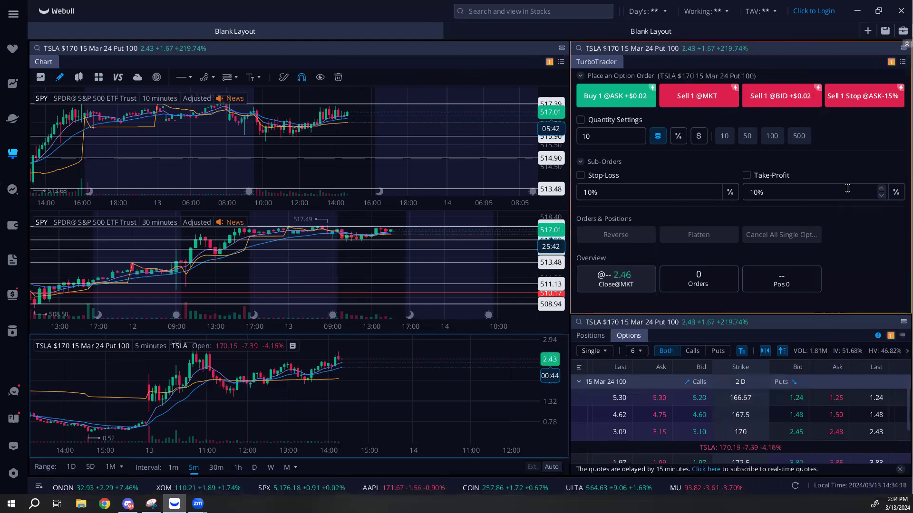
pyautogui.rightClick(377, 36)
pyautogui.click(397, 80)
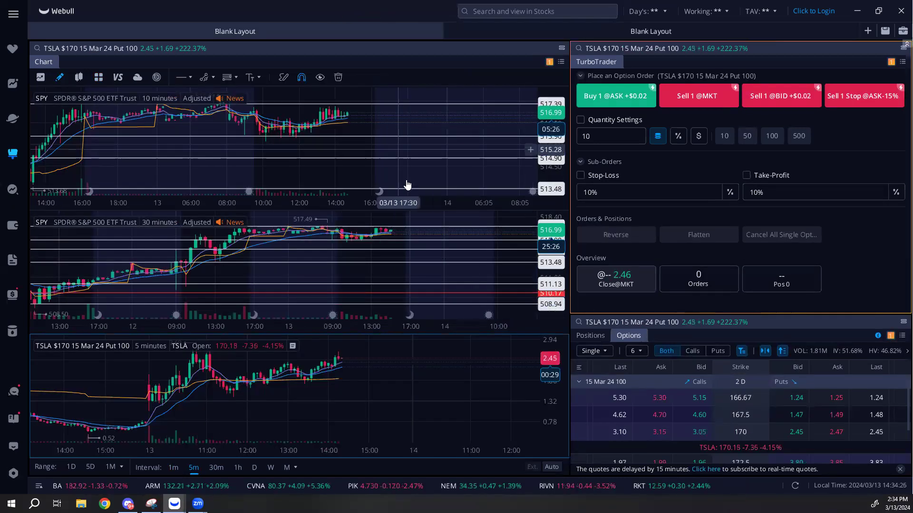
pyautogui.click(412, 380)
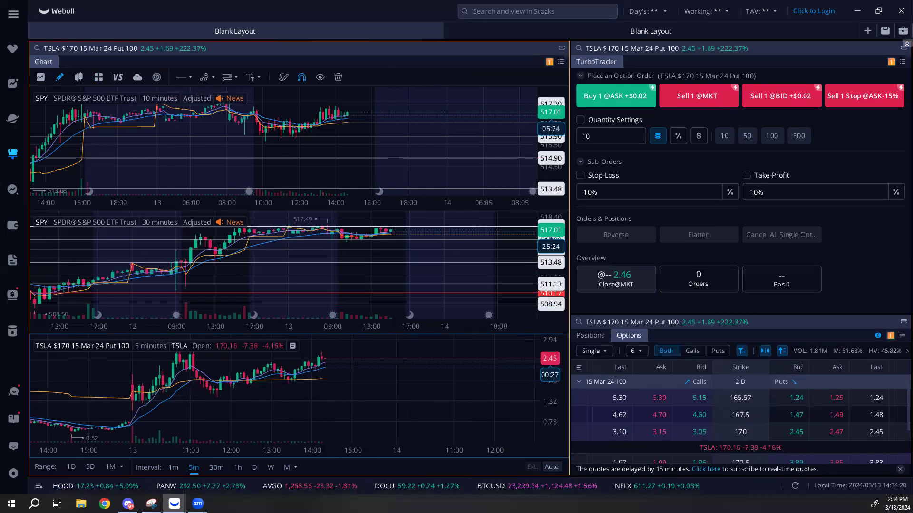